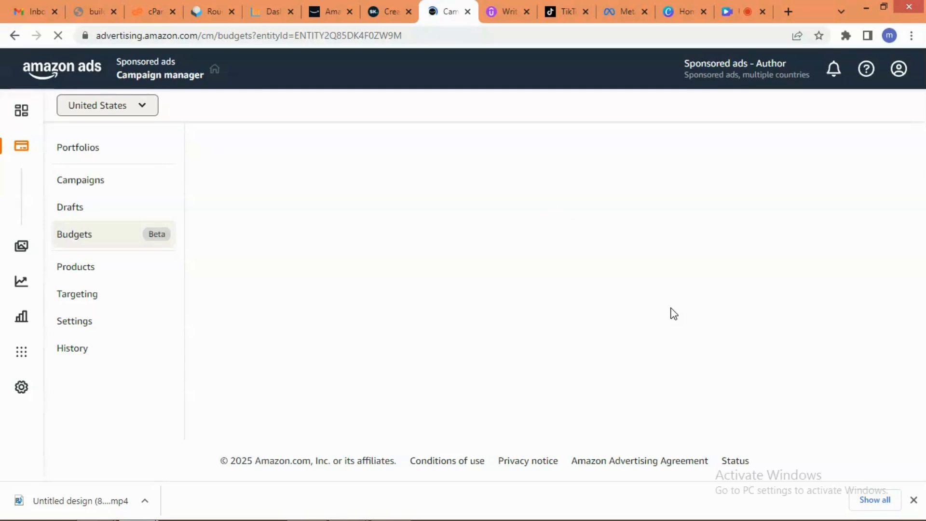
# Abandon the unsaved new campaign form and return to the campaign type selection.
pyautogui.scroll(-4, 673, 313)
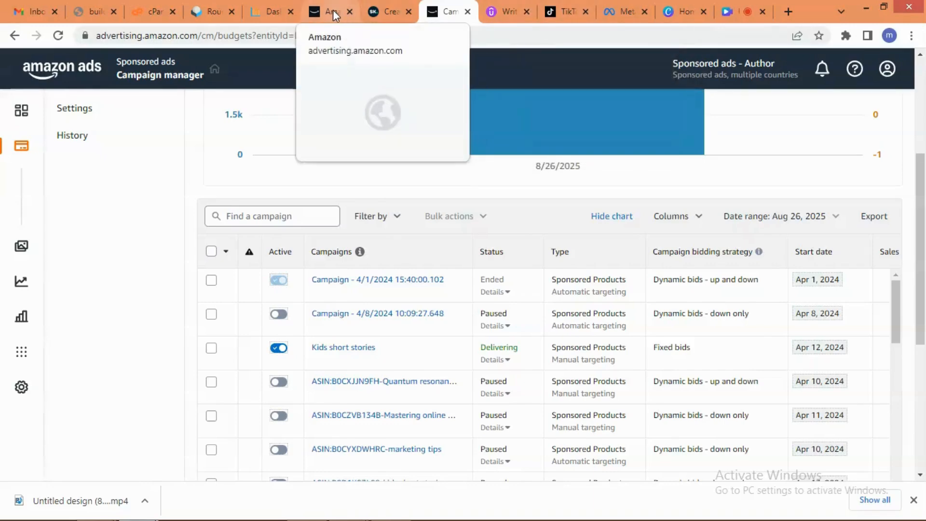
pyautogui.click(332, 11)
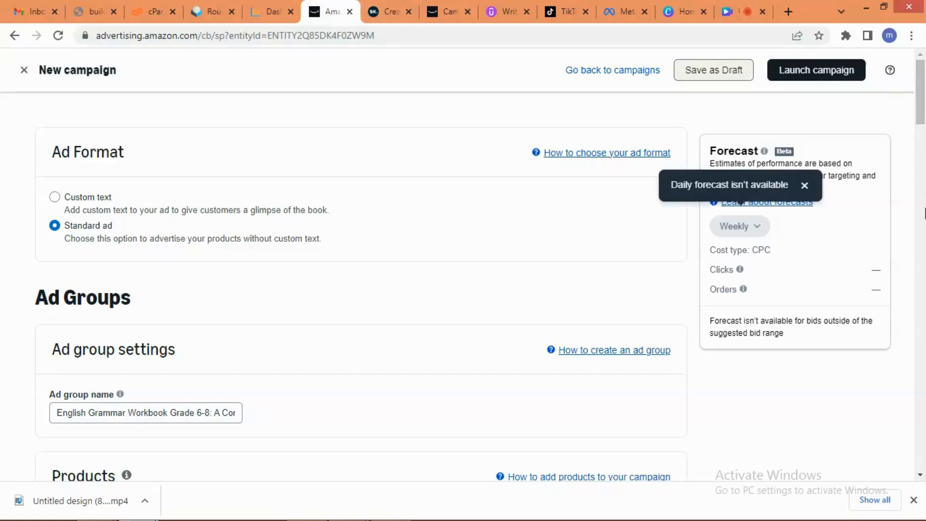
pyautogui.moveTo(923, 99)
pyautogui.mouseDown()
pyautogui.moveTo(923, 225)
pyautogui.moveTo(923, 98)
pyautogui.mouseUp()
pyautogui.click(14, 37)
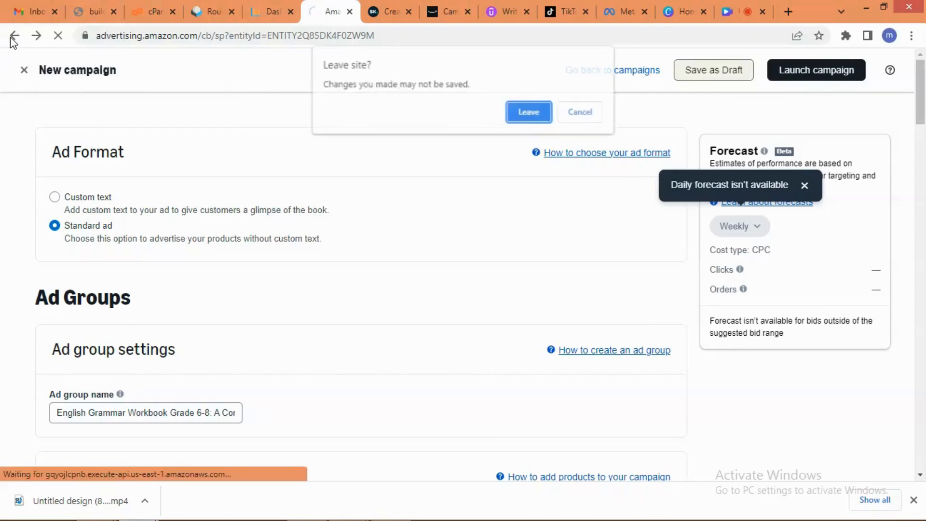
pyautogui.click(531, 117)
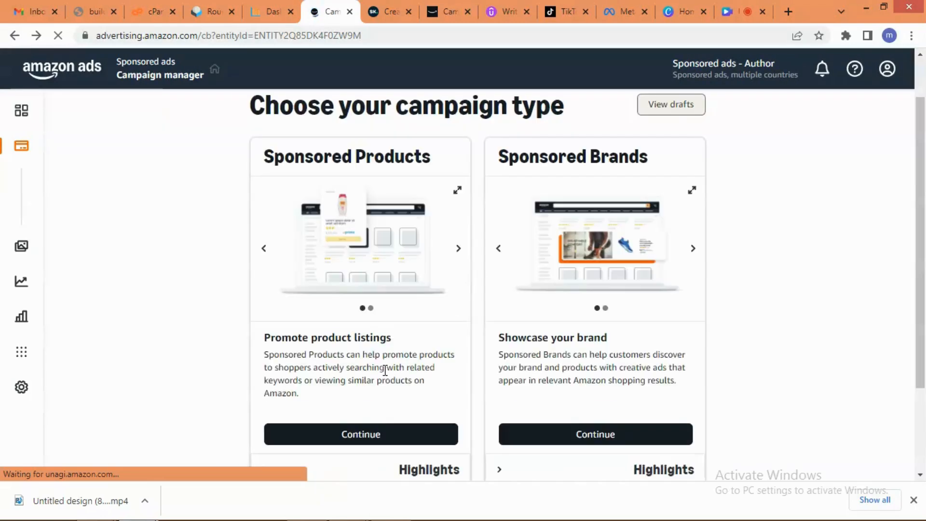
# Start a new Sponsored Products campaign and choose the Standard ad format.
pyautogui.moveTo(30, 282)
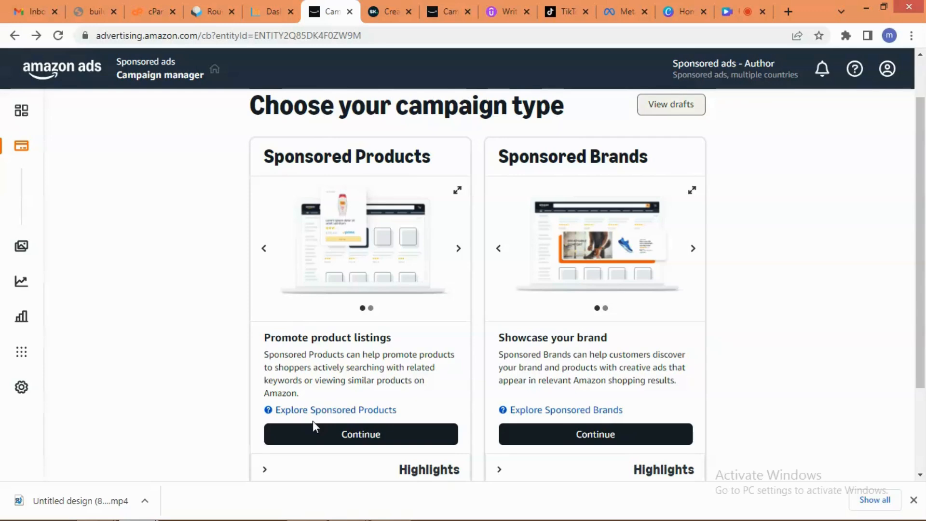
pyautogui.click(312, 436)
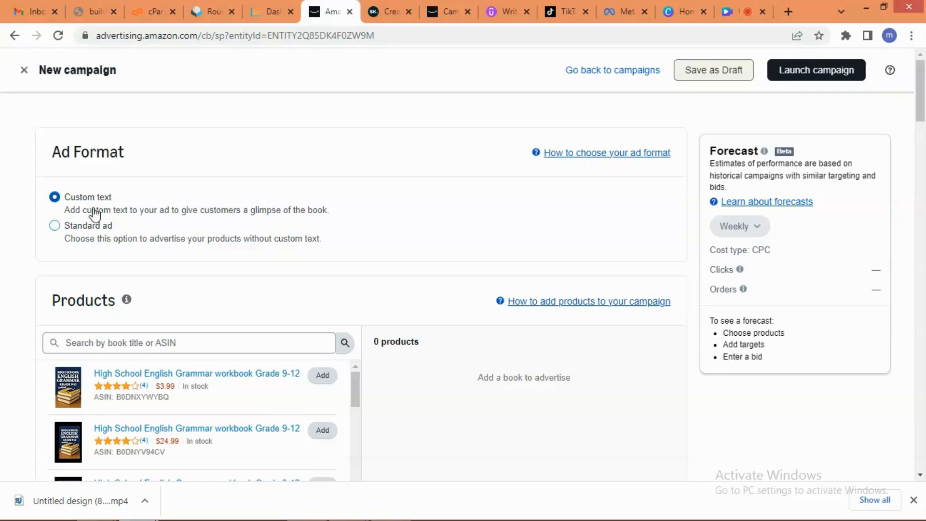
pyautogui.click(56, 227)
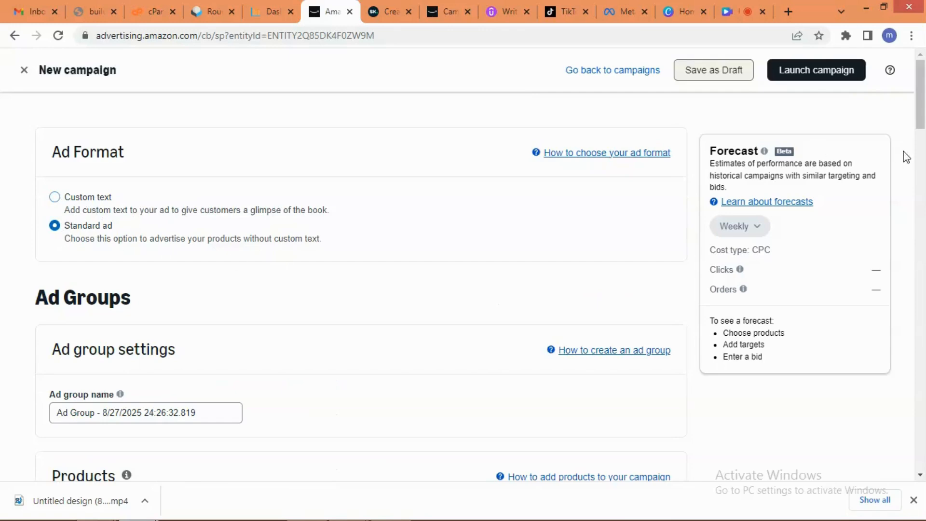
# Add the $14.99 edition of "ADVENTURE TRAVEL GUIDE: Travel Boldly, Tread Lightly, Live Deeply" to the campaign's products and dismiss the forecast notice.
pyautogui.moveTo(922, 109); pyautogui.dragTo(922, 121)
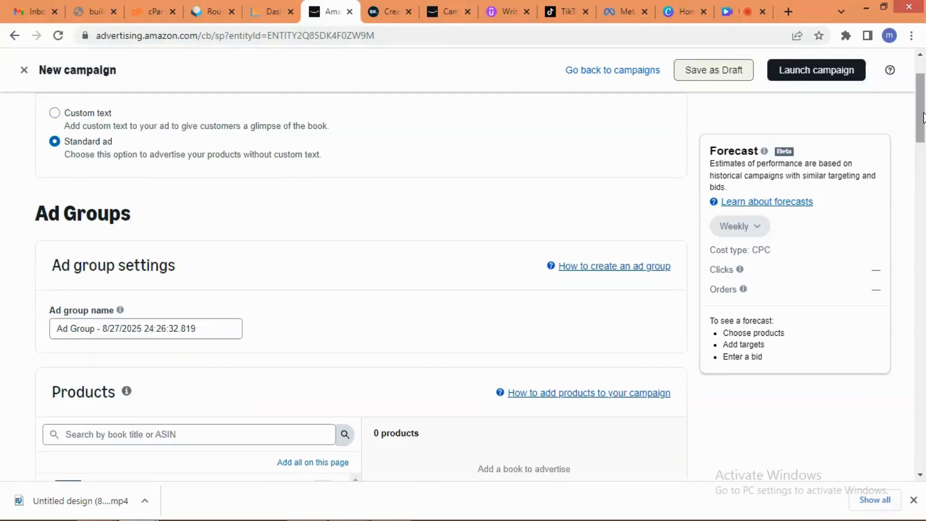
pyautogui.moveTo(922, 116); pyautogui.dragTo(923, 131)
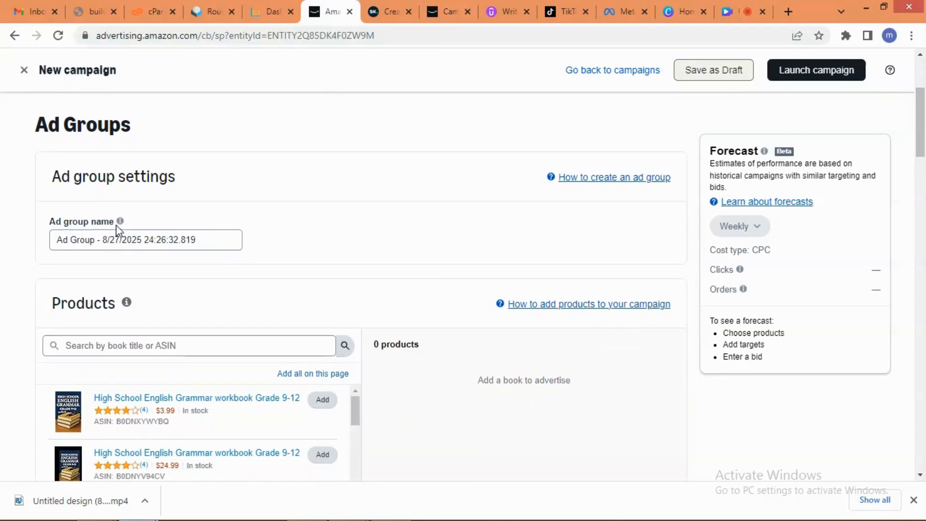
pyautogui.moveTo(120, 223)
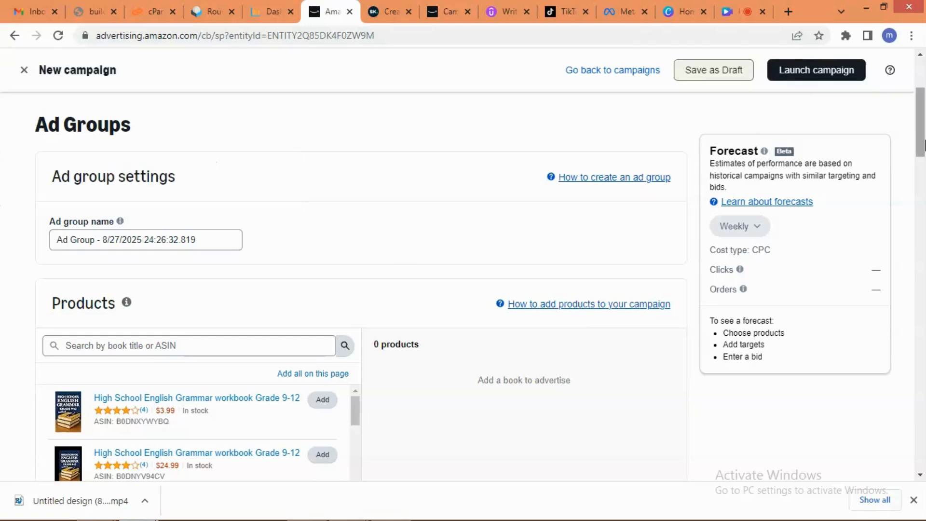
pyautogui.moveTo(924, 144); pyautogui.dragTo(924, 169)
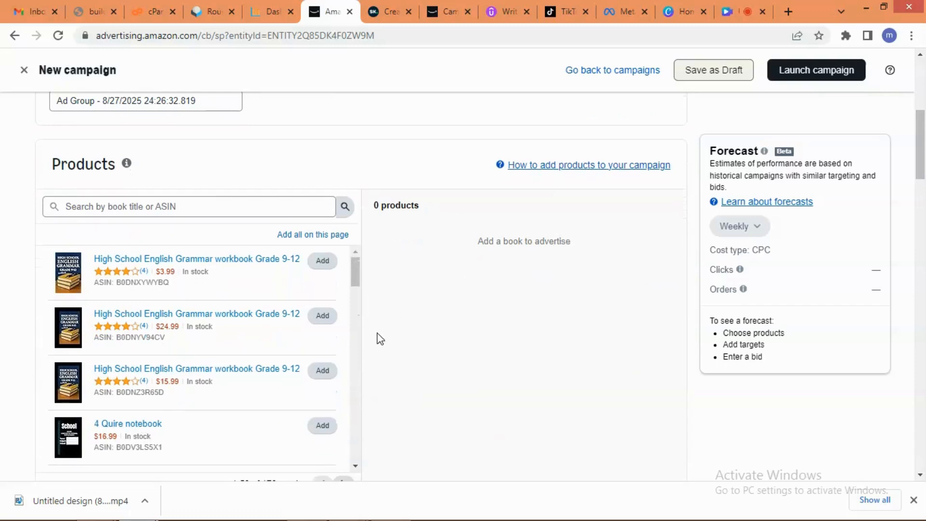
pyautogui.moveTo(919, 187); pyautogui.dragTo(918, 197)
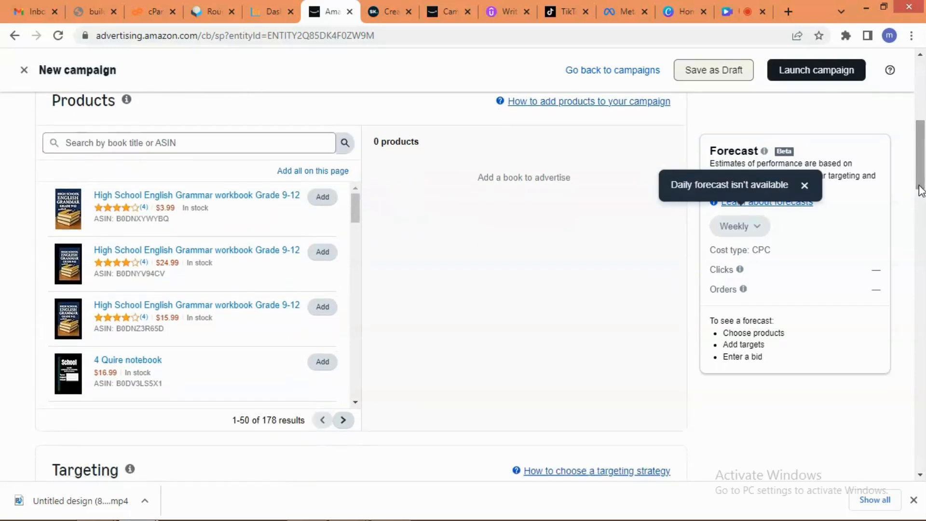
pyautogui.click(356, 402)
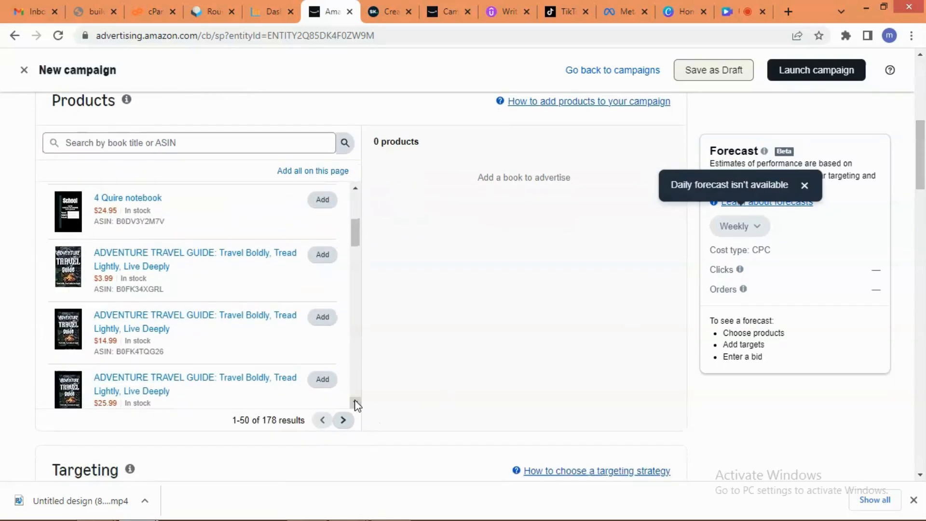
pyautogui.click(356, 402)
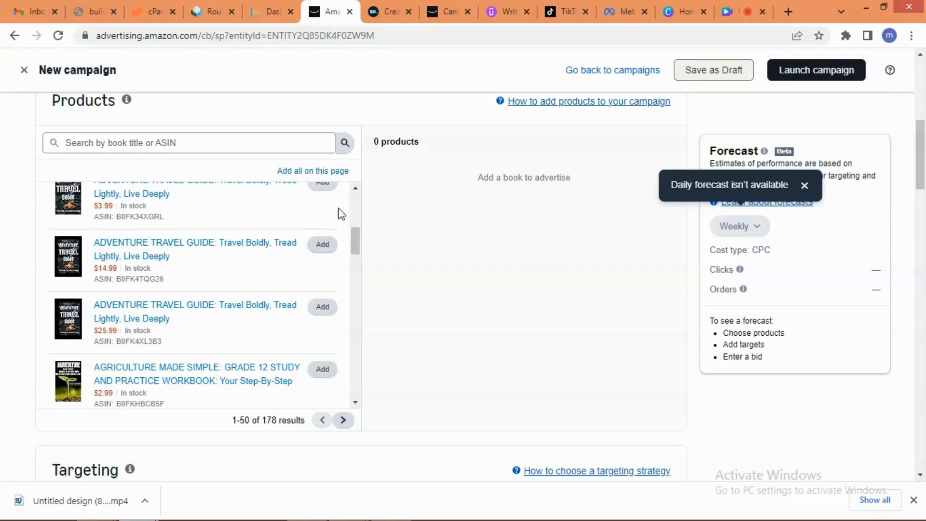
pyautogui.moveTo(358, 238); pyautogui.dragTo(361, 235)
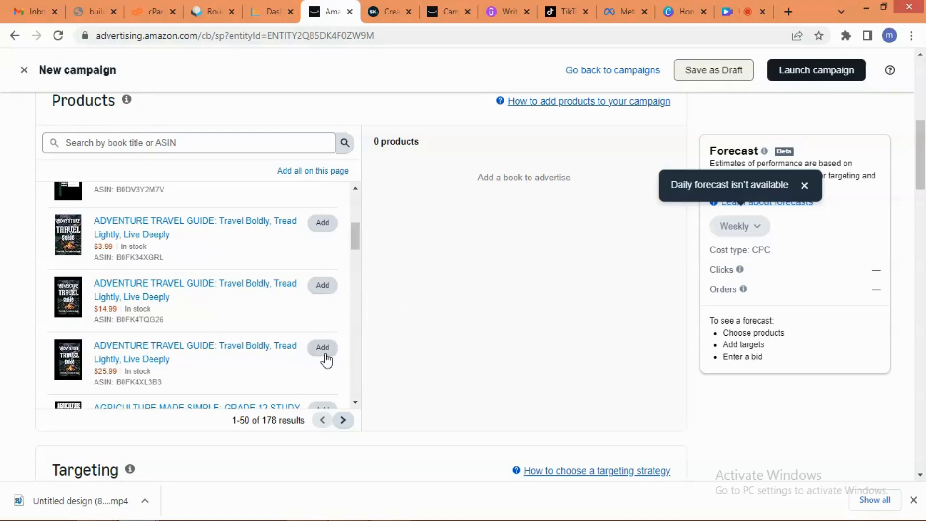
pyautogui.click(327, 288)
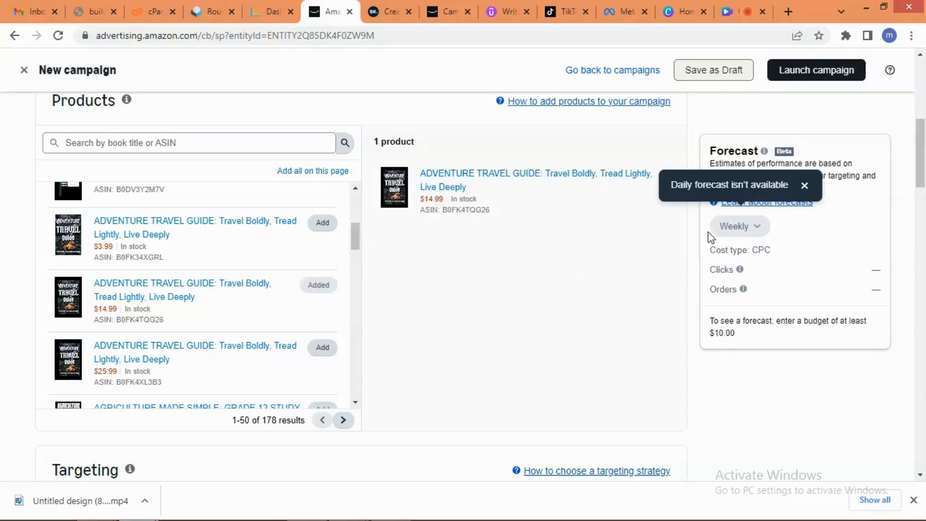
pyautogui.click(805, 185)
# Replace the ad group name with the added product's copied title, "ADVENTURE TRAVEL GUIDE: Travel Boldly, Tread Lightly, Live Deeply", followed by a hyphen.
pyautogui.scroll(3, 921, 150)
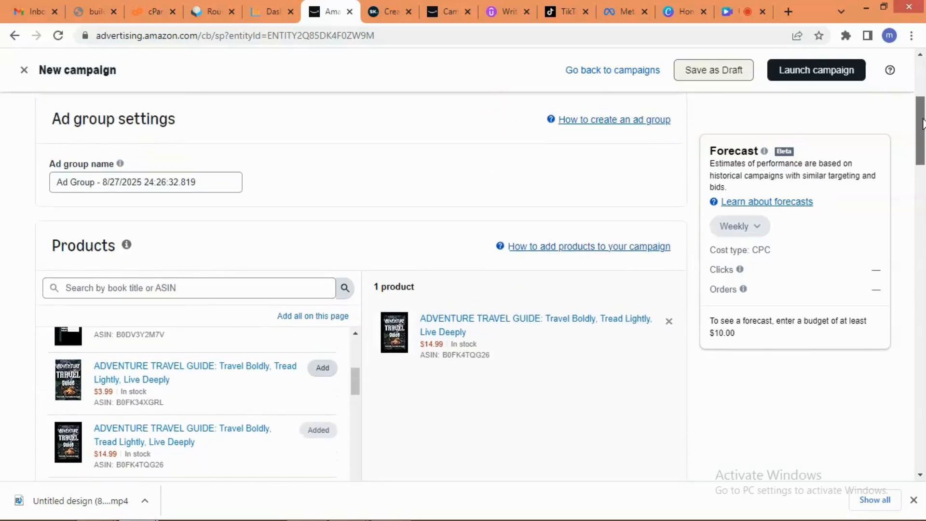
pyautogui.moveTo(418, 332); pyautogui.dragTo(475, 349)
pyautogui.hotkey('ctrl', 'c')
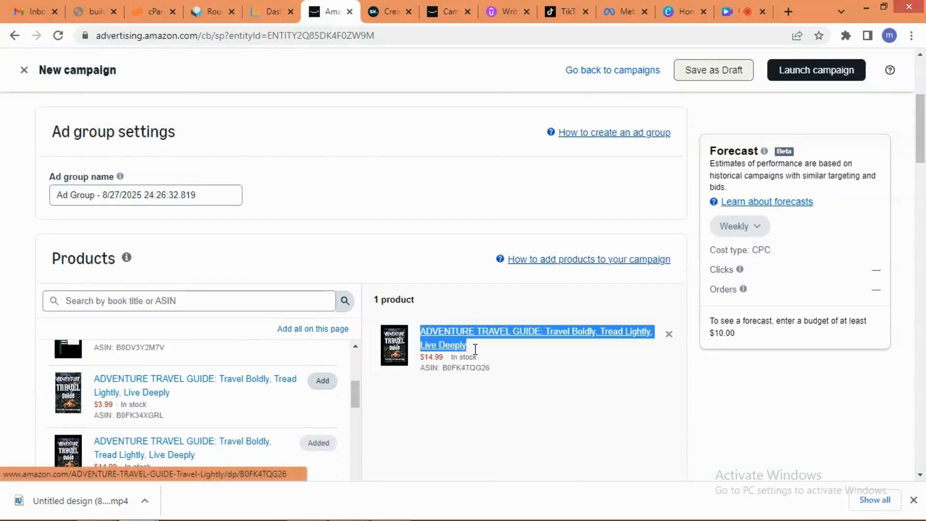
pyautogui.rightClick(436, 335)
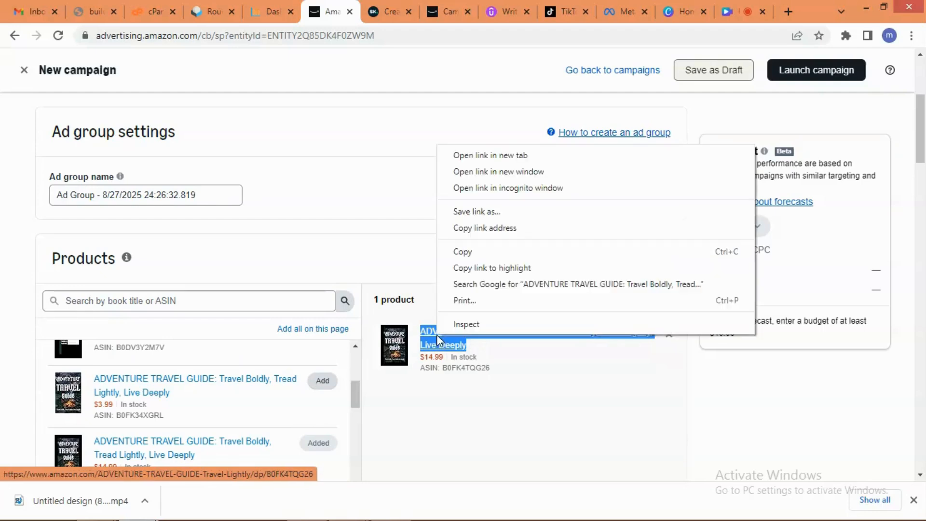
pyautogui.click(469, 252)
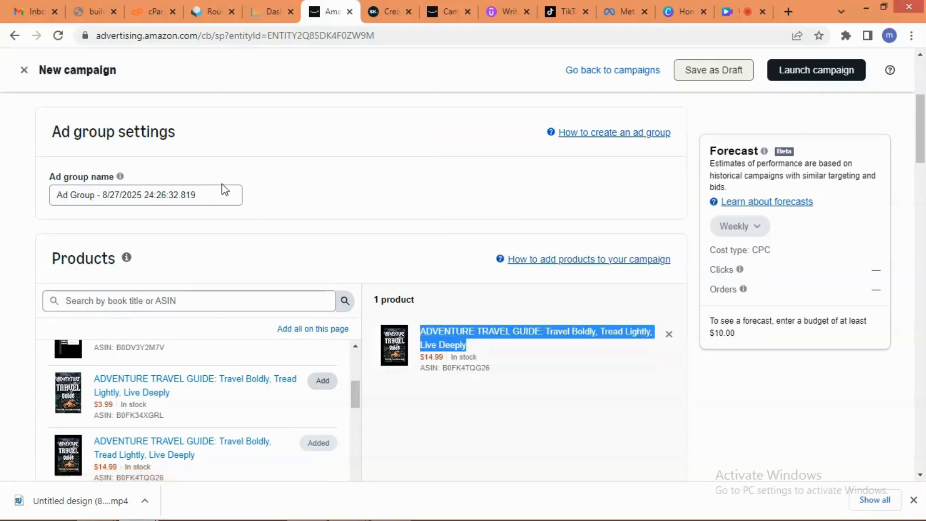
pyautogui.click(223, 197)
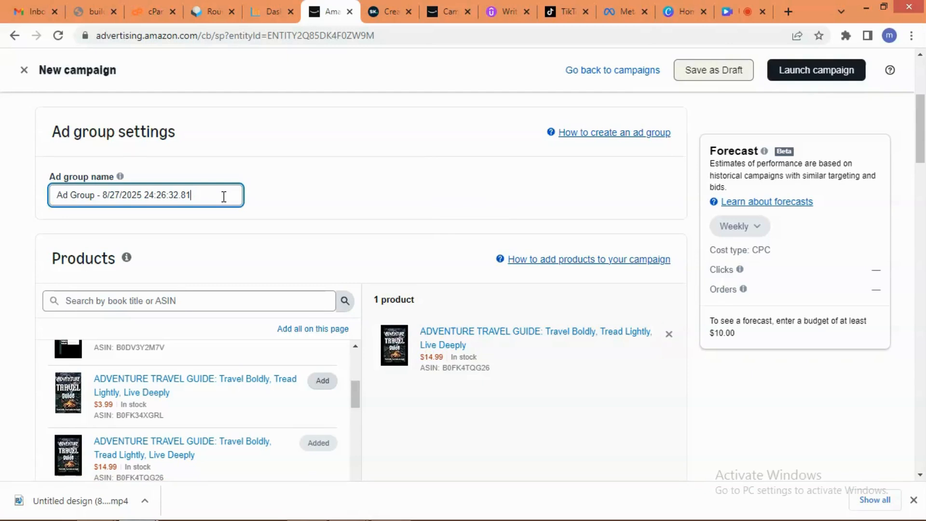
pyautogui.press('BackSpace')
pyautogui.press('BackSpace')
pyautogui.press('BackSpace')
pyautogui.press('BackSpace')
pyautogui.hotkey('ctrl', 'a')
pyautogui.press('BackSpace')
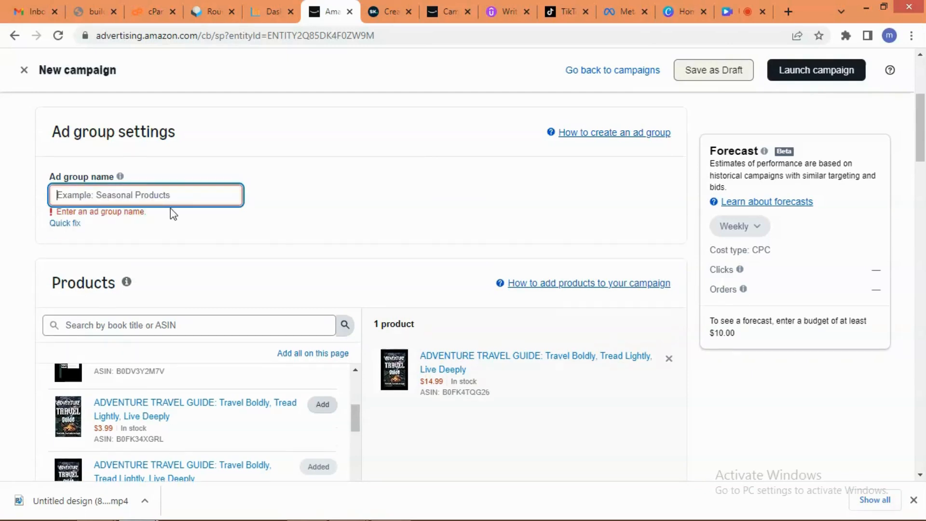
pyautogui.rightClick(78, 194)
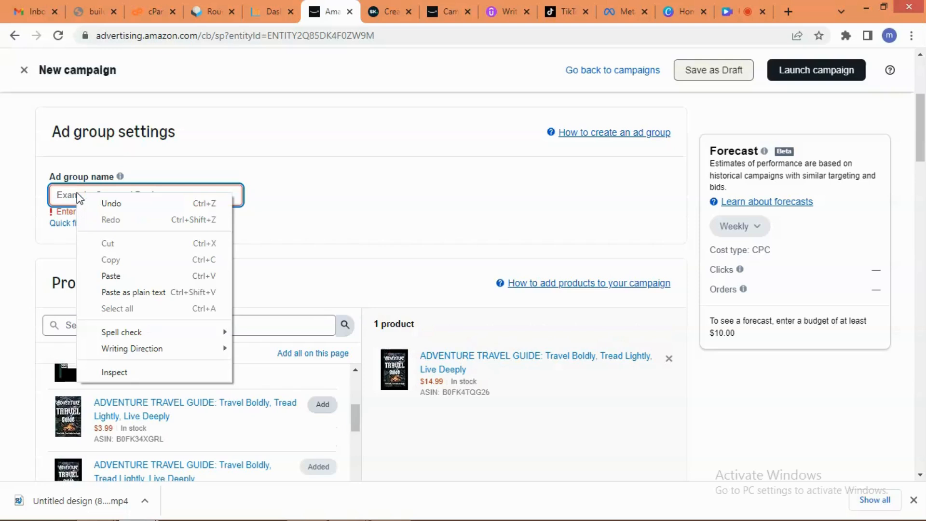
pyautogui.click(110, 275)
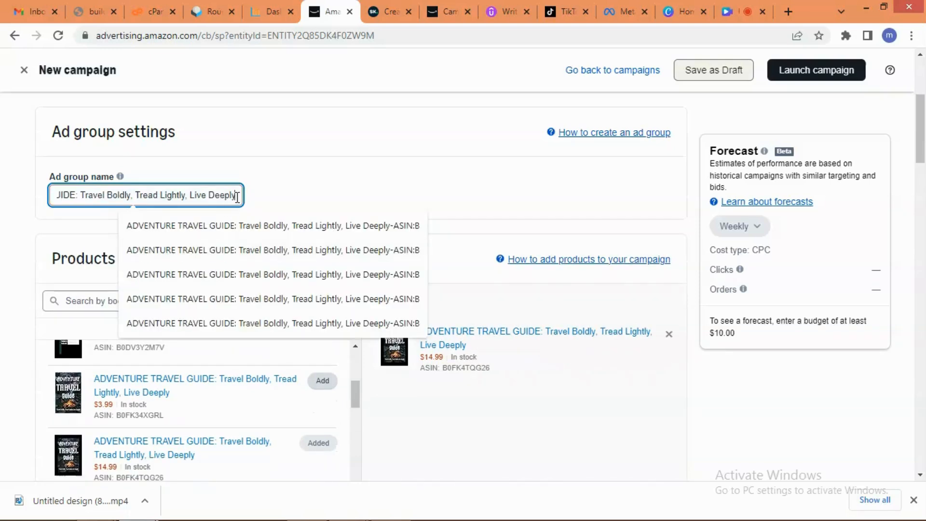
pyautogui.write('-')
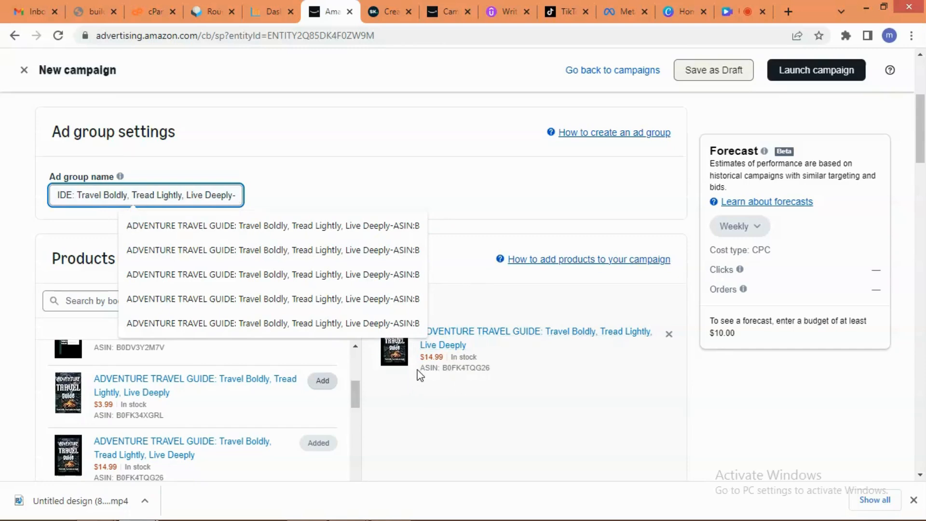
# Copy the added product's ASIN text and append "ASIN:B0FK4TQG26" to the end of the ad group name.
pyautogui.moveTo(419, 371); pyautogui.dragTo(490, 376)
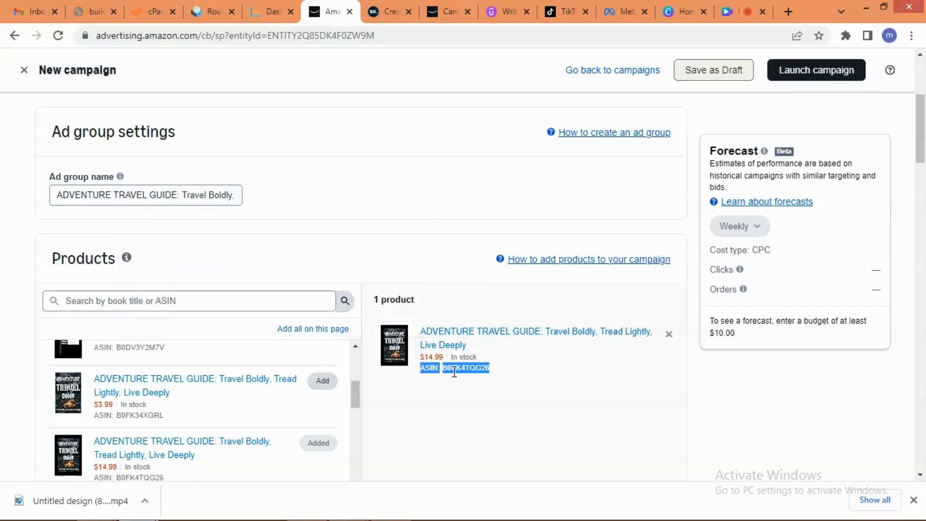
pyautogui.rightClick(432, 369)
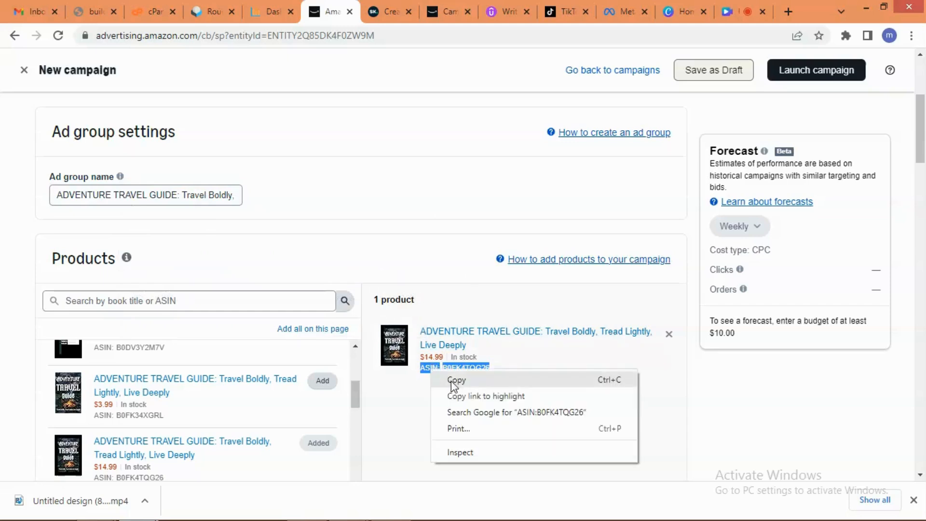
pyautogui.click(452, 381)
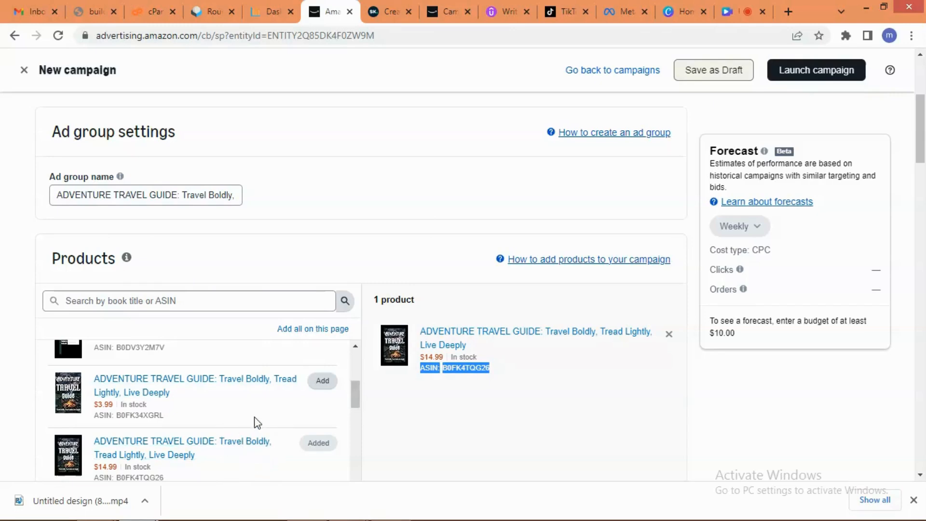
pyautogui.click(238, 197)
pyautogui.press('Right')
pyautogui.press('Right')
pyautogui.press('Right')
pyautogui.press('Right')
pyautogui.press('Right')
pyautogui.press('Right')
pyautogui.press('Right')
pyautogui.press('Right')
pyautogui.press('Right')
pyautogui.press('Right')
pyautogui.press('Right')
pyautogui.press('Right')
pyautogui.press('Right')
pyautogui.press('Right')
pyautogui.press('Right')
pyautogui.press('Right')
pyautogui.press('Right')
pyautogui.press('Right')
pyautogui.press('Right')
pyautogui.press('Right')
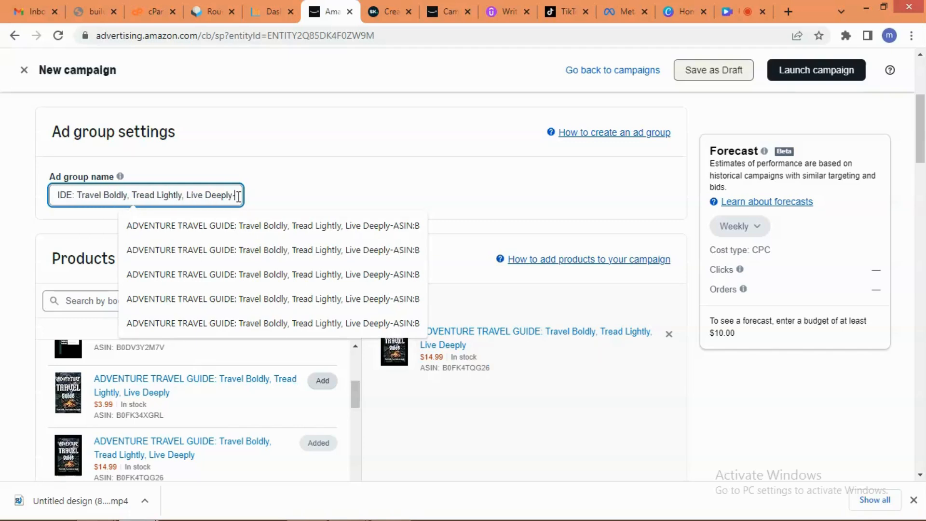
pyautogui.rightClick(238, 197)
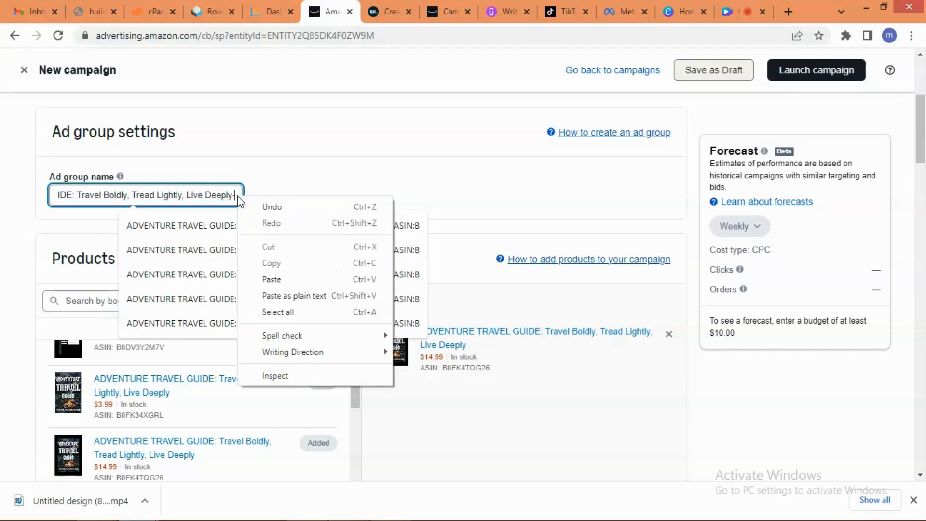
pyautogui.click(272, 279)
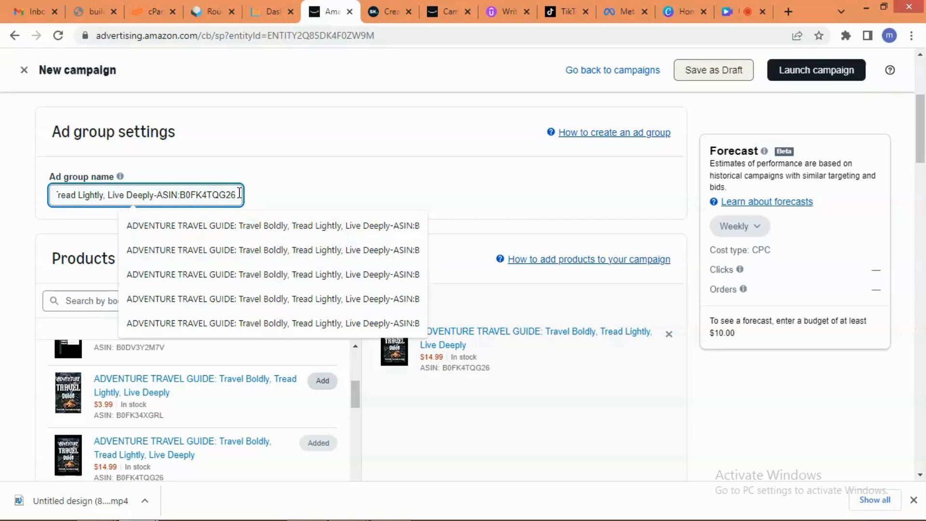
# Add the suffix "-BROAD1" to the end of the ad group name.
pyautogui.write('-')
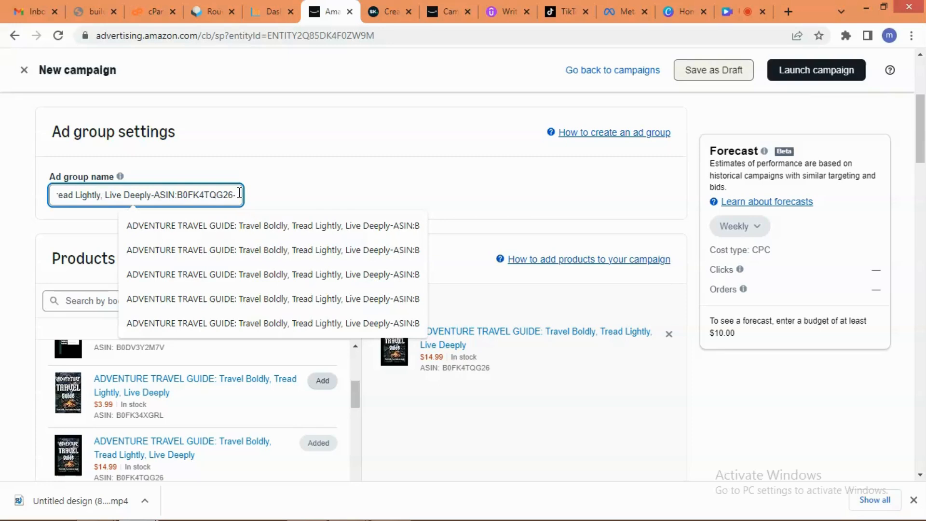
pyautogui.write('BRO')
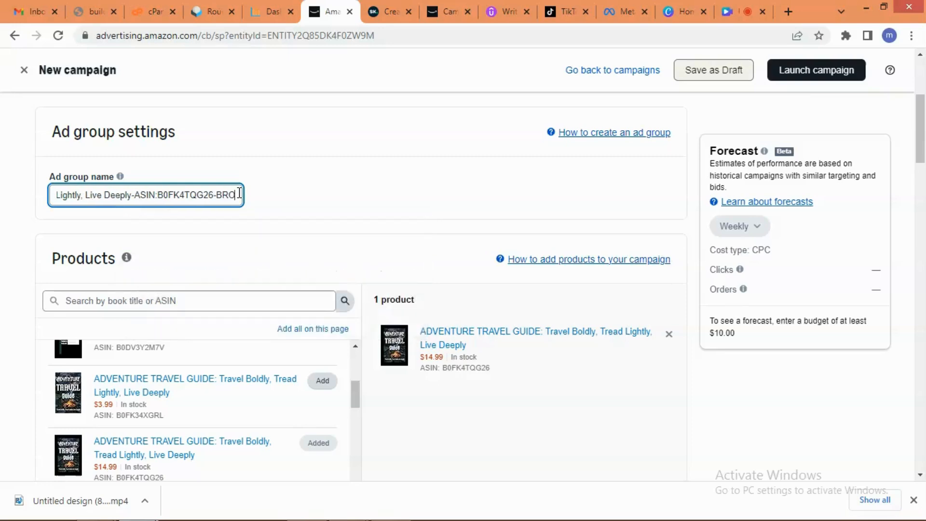
pyautogui.write('AD')
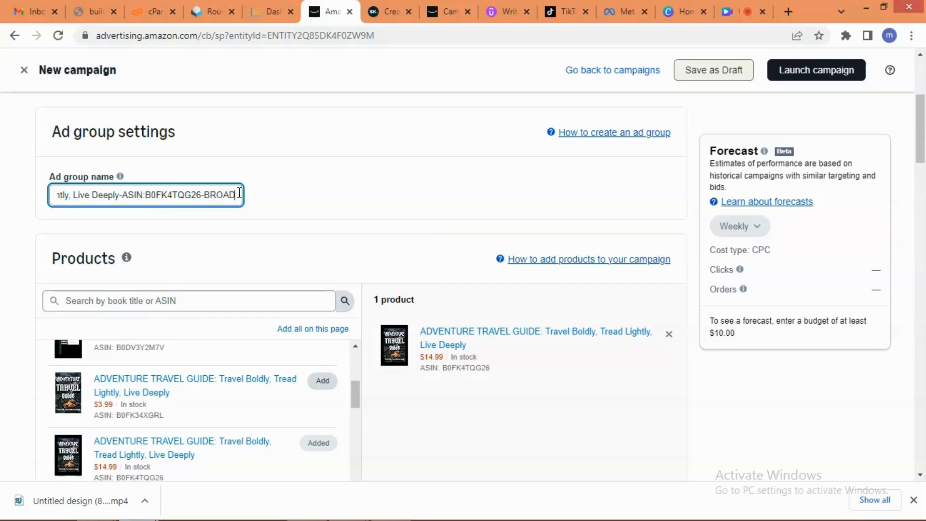
pyautogui.write('1')
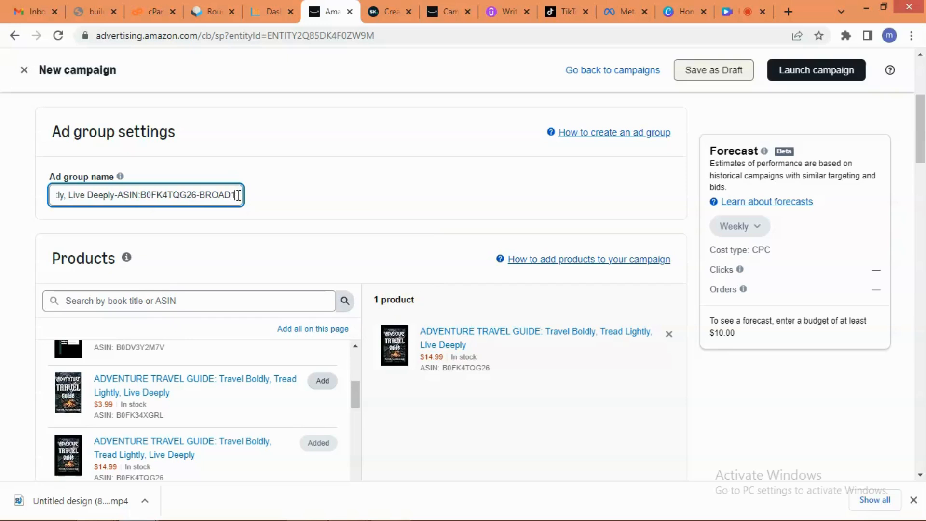
# Copy the full ad group name and replace the default campaign name in the campaign settings with it.
pyautogui.moveTo(236, 195); pyautogui.dragTo(28, 185)
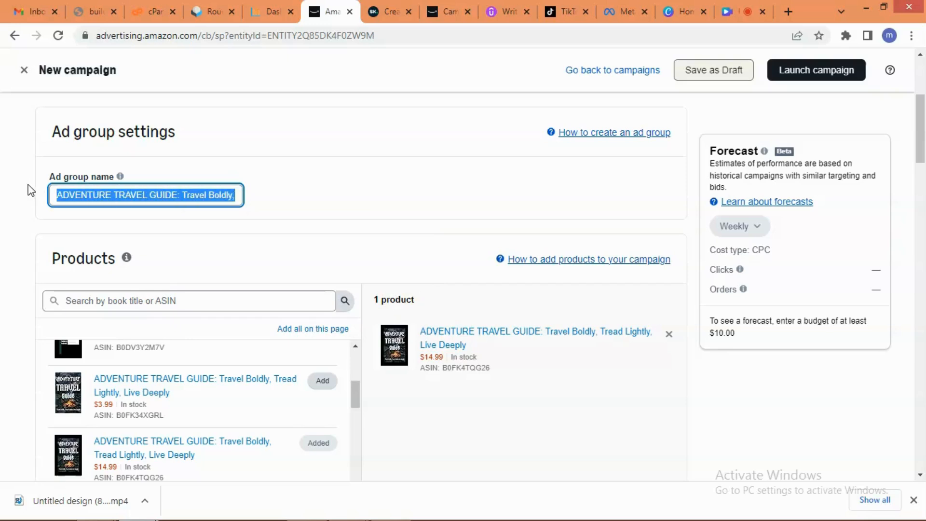
pyautogui.rightClick(138, 193)
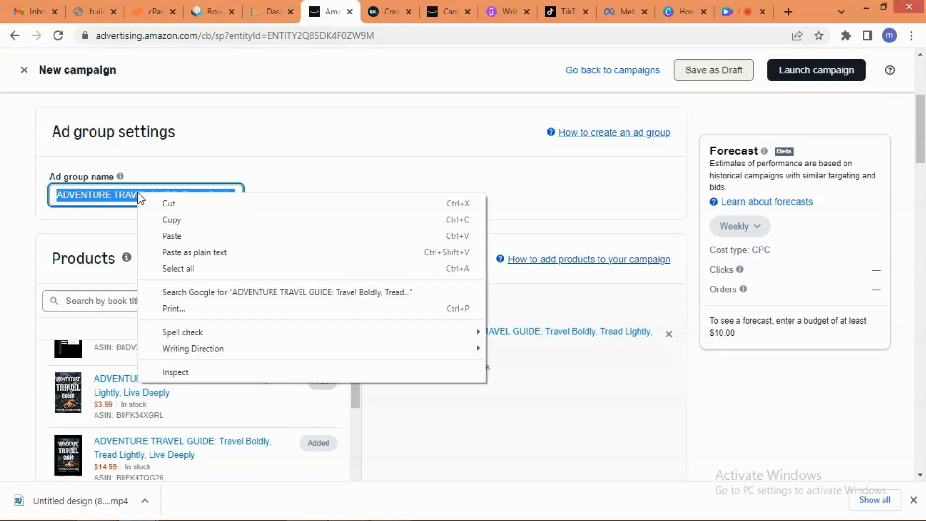
pyautogui.click(165, 223)
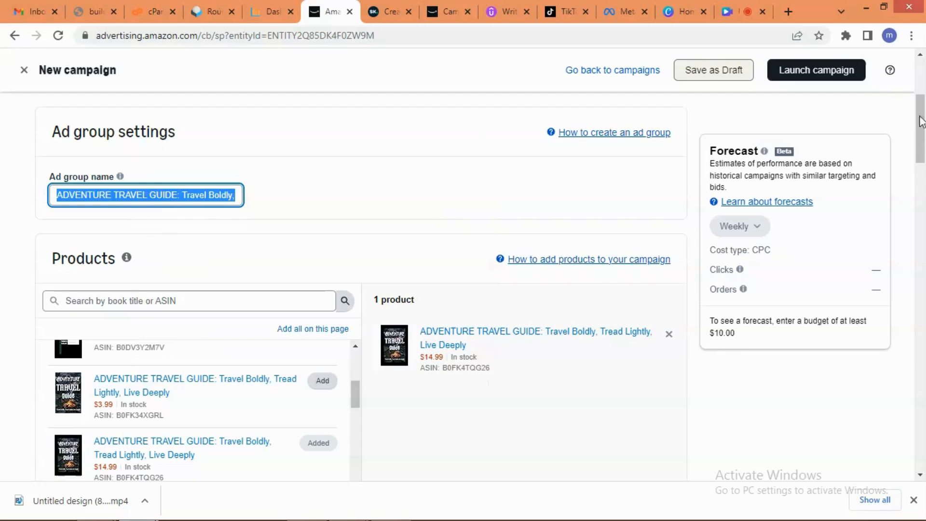
pyautogui.moveTo(921, 127); pyautogui.dragTo(920, 354)
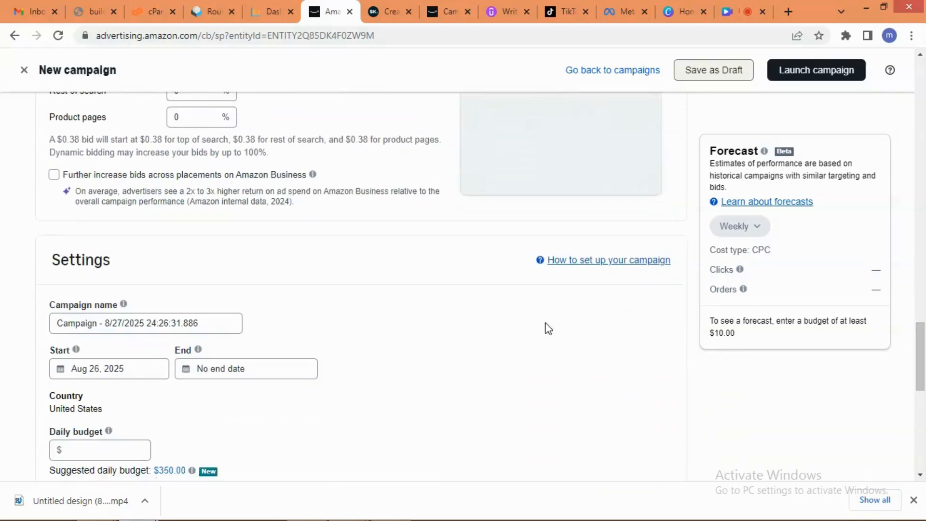
pyautogui.click(209, 329)
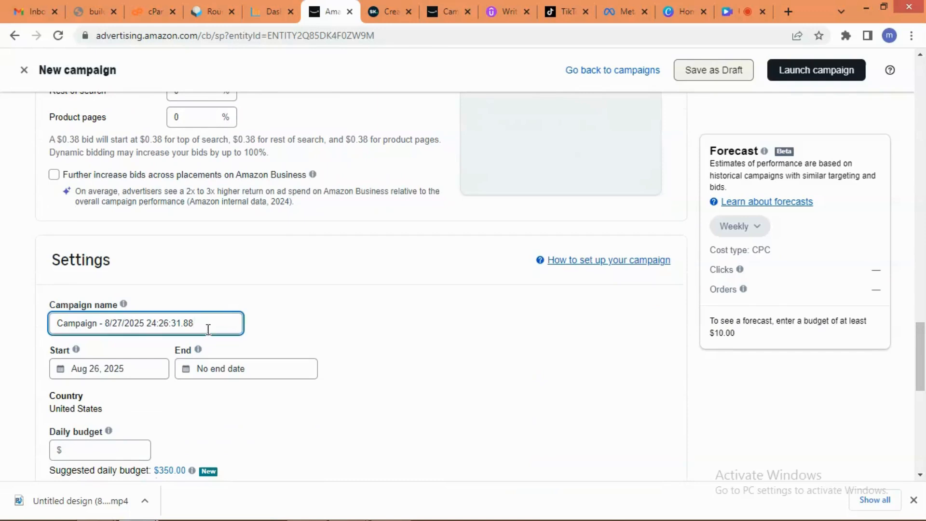
pyautogui.press('BackSpace')
pyautogui.press('BackSpace')
pyautogui.press('BackSpace')
pyautogui.press('BackSpace')
pyautogui.press('BackSpace')
pyautogui.hotkey('ctrl', 'a')
pyautogui.press('BackSpace')
pyautogui.rightClick(80, 321)
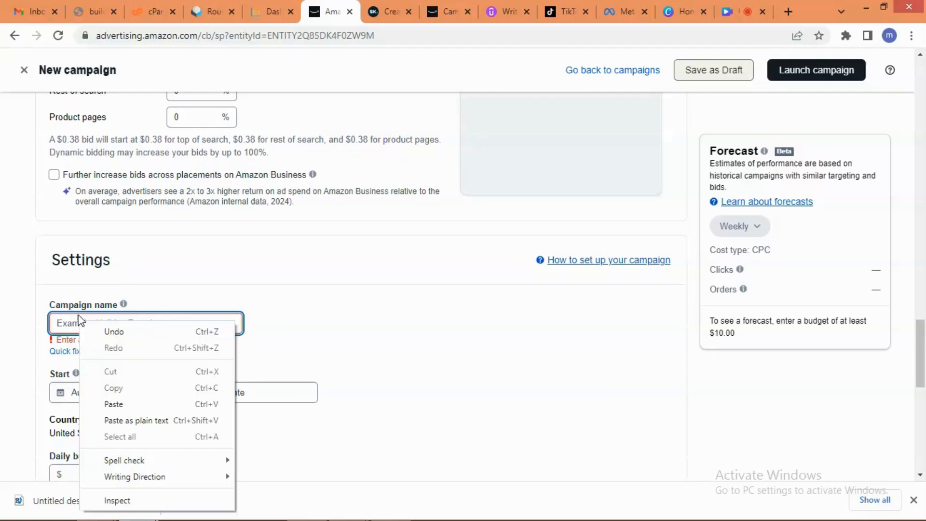
pyautogui.click(127, 405)
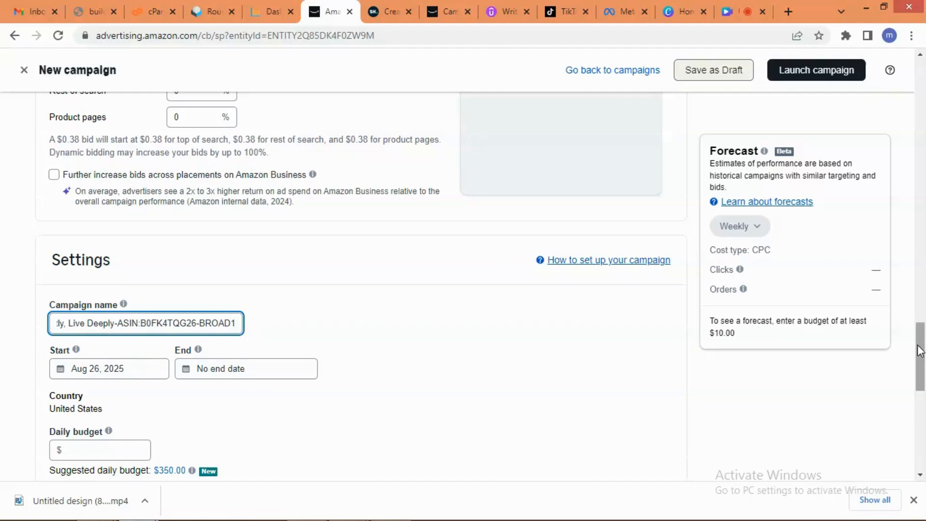
# Set the default bid in the automatic targeting section to $0.20.
pyautogui.moveTo(921, 351); pyautogui.dragTo(925, 143)
pyautogui.scroll(5, 75, 324)
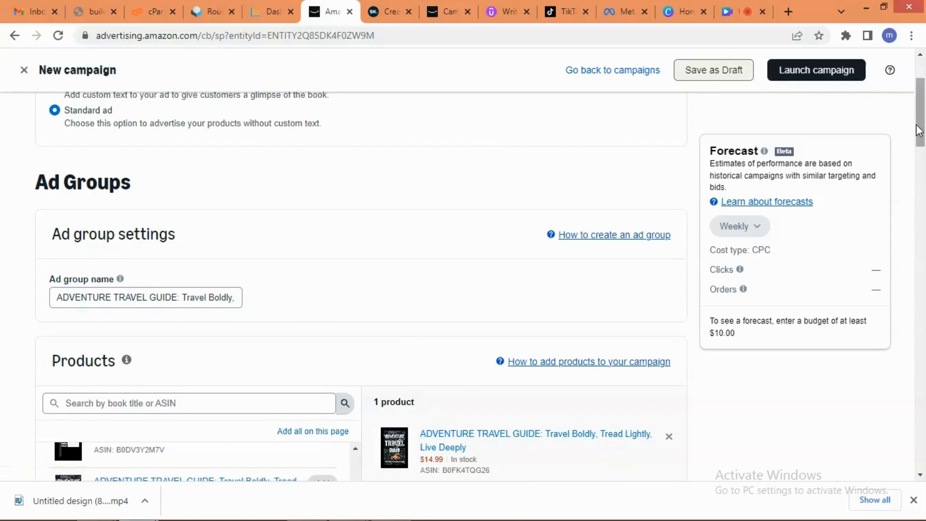
pyautogui.moveTo(918, 129); pyautogui.dragTo(923, 217)
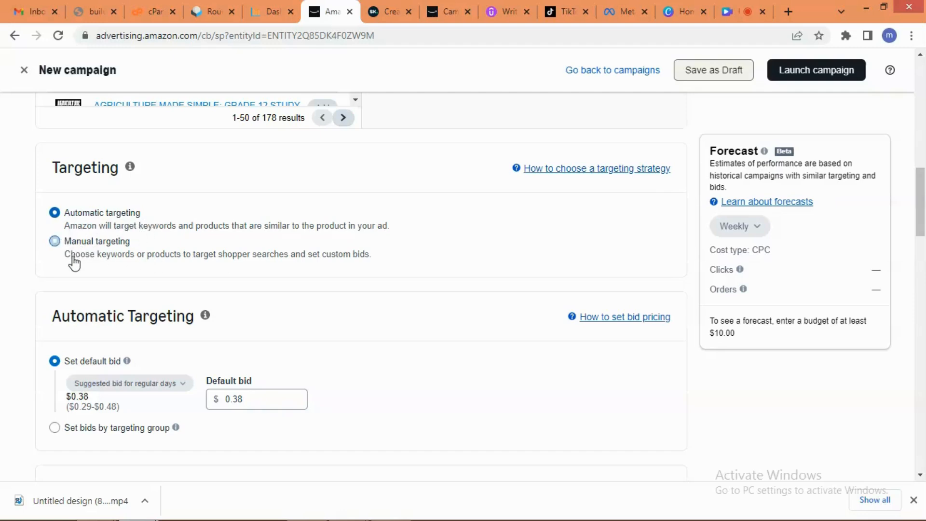
pyautogui.click(262, 399)
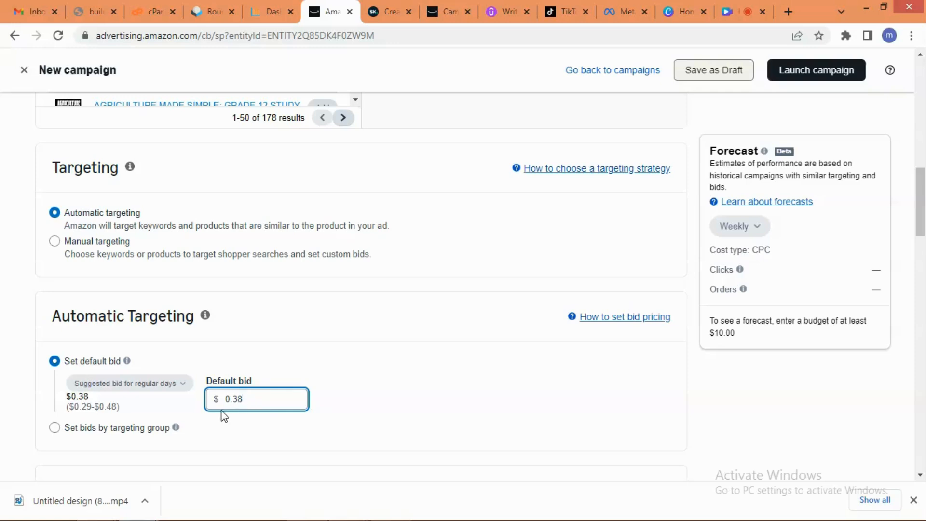
pyautogui.press('BackSpace')
pyautogui.press('BackSpace')
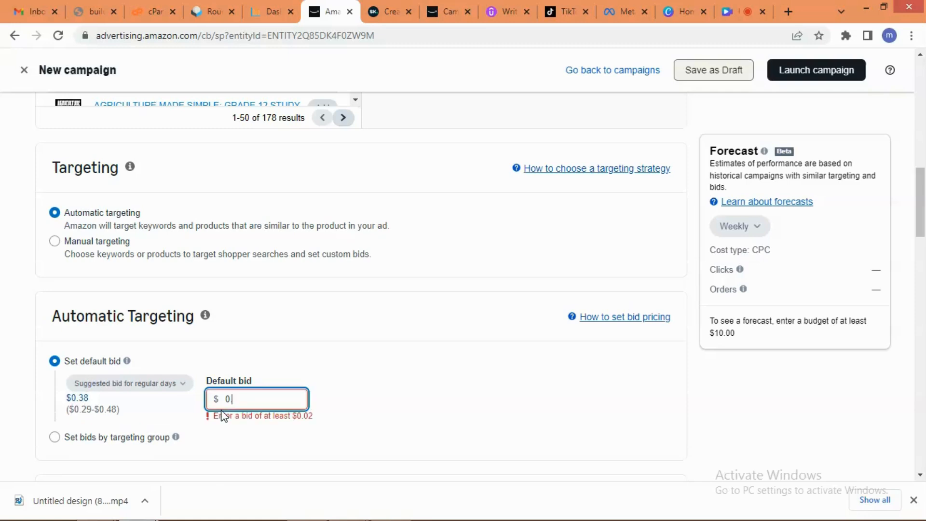
pyautogui.write('.20')
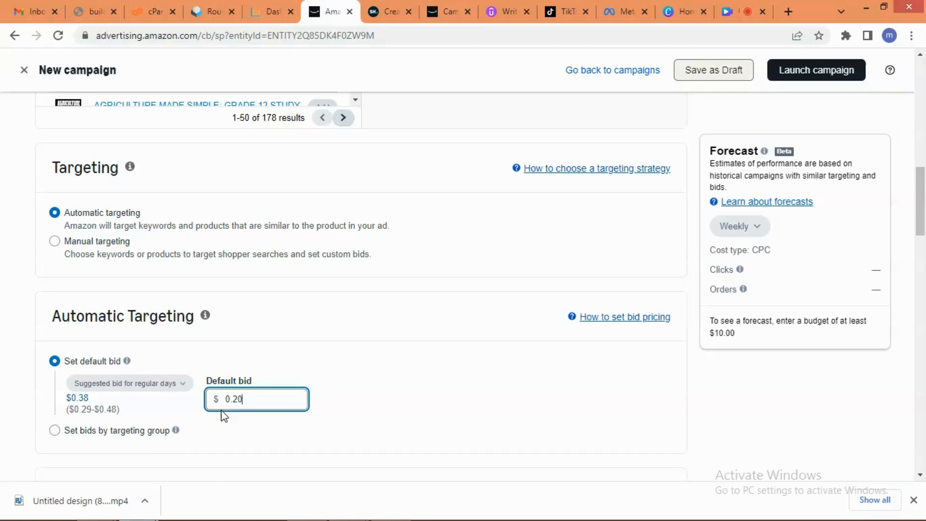
# Switch the campaign to manual targeting and remove the "Keywords related to your product category" group from the added keywords.
pyautogui.click(56, 245)
pyautogui.click(56, 244)
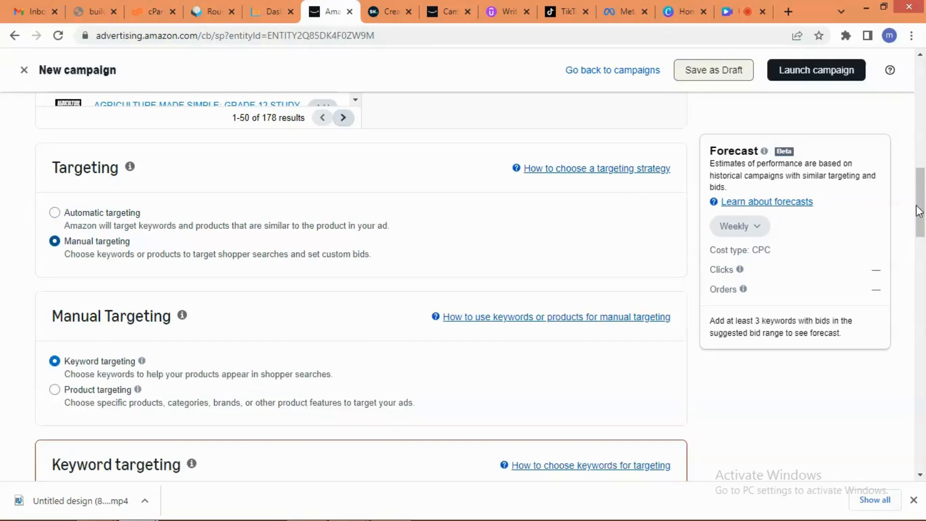
pyautogui.moveTo(924, 184); pyautogui.dragTo(924, 208)
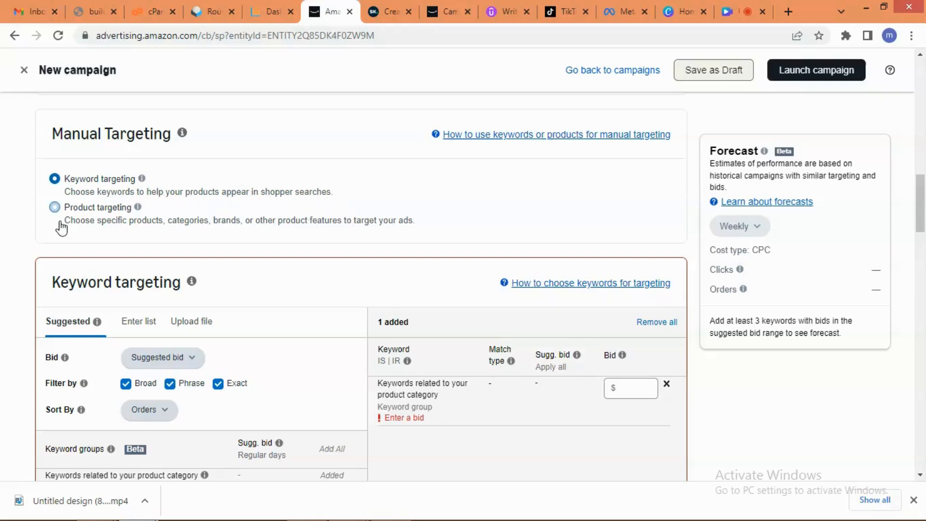
pyautogui.moveTo(139, 212)
pyautogui.click(667, 384)
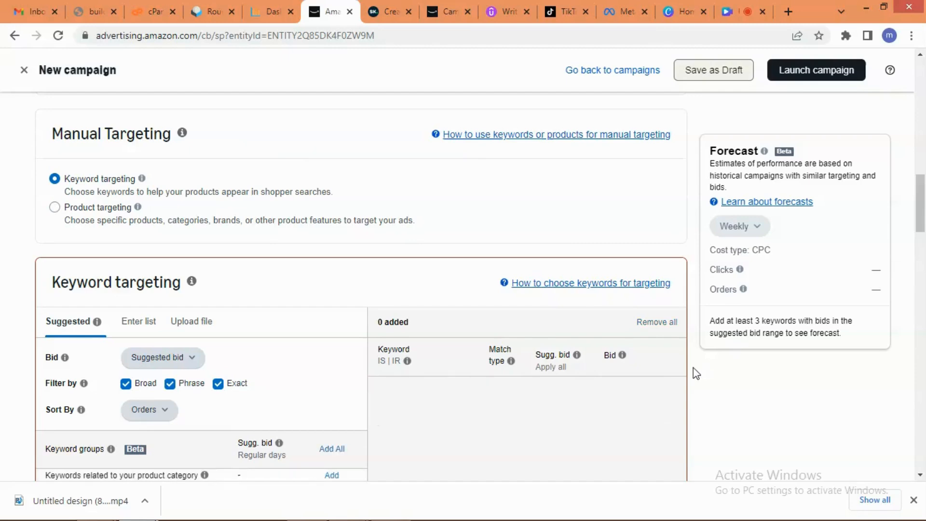
# Filter the suggested keywords to Broad match only by excluding Phrase and Exact.
pyautogui.moveTo(923, 195); pyautogui.dragTo(922, 212)
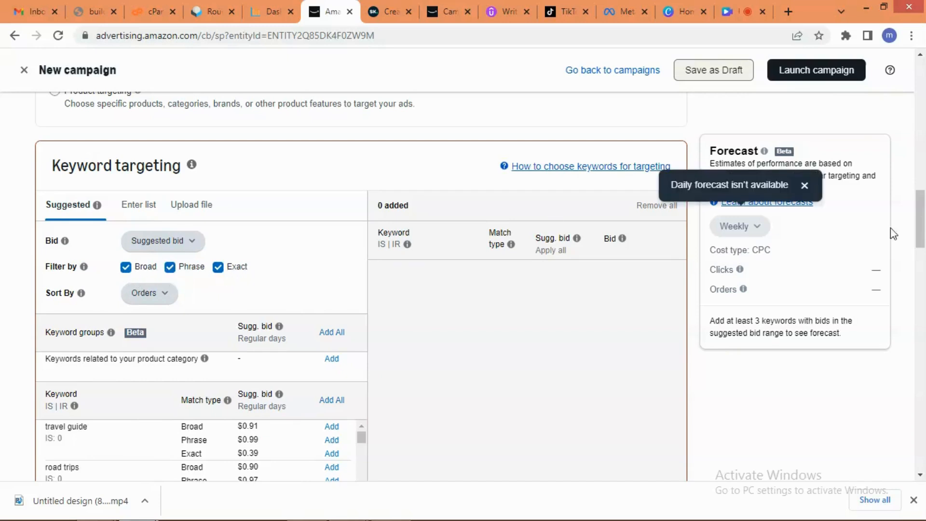
pyautogui.scroll(-2, 922, 240)
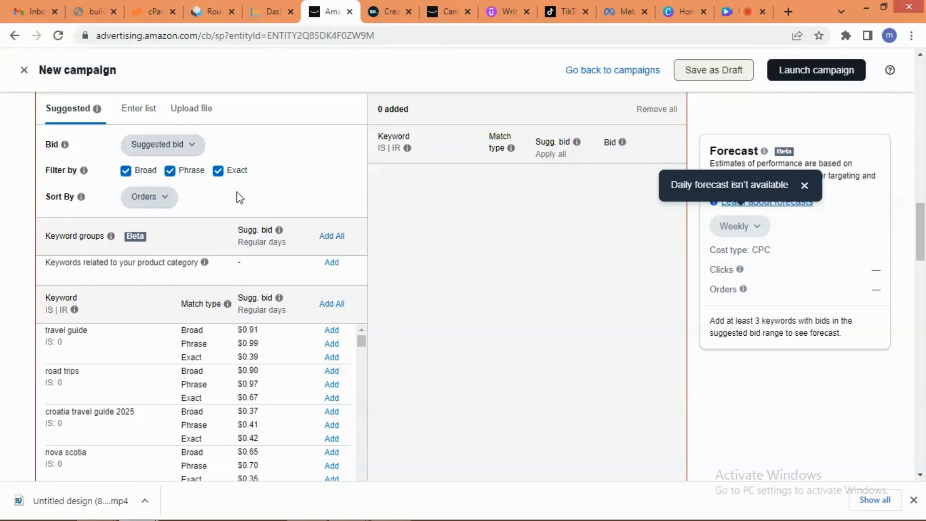
pyautogui.click(171, 171)
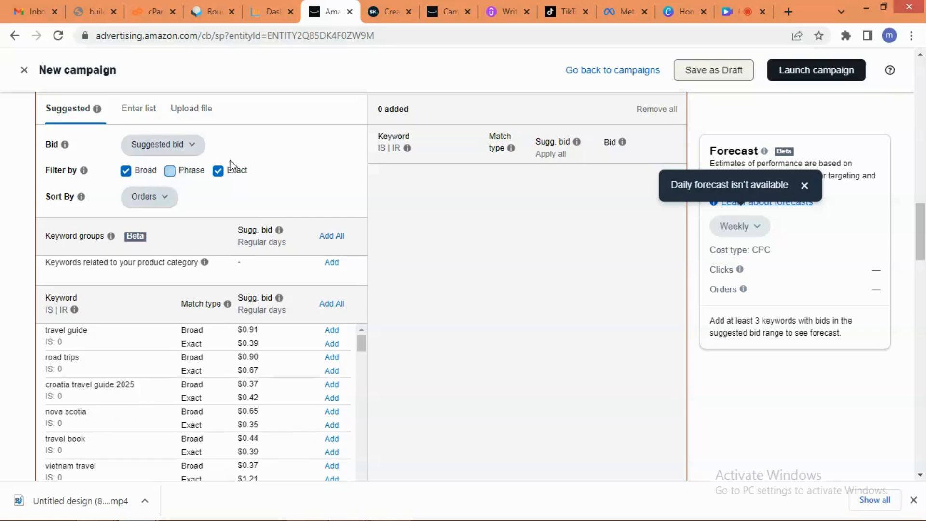
pyautogui.click(219, 172)
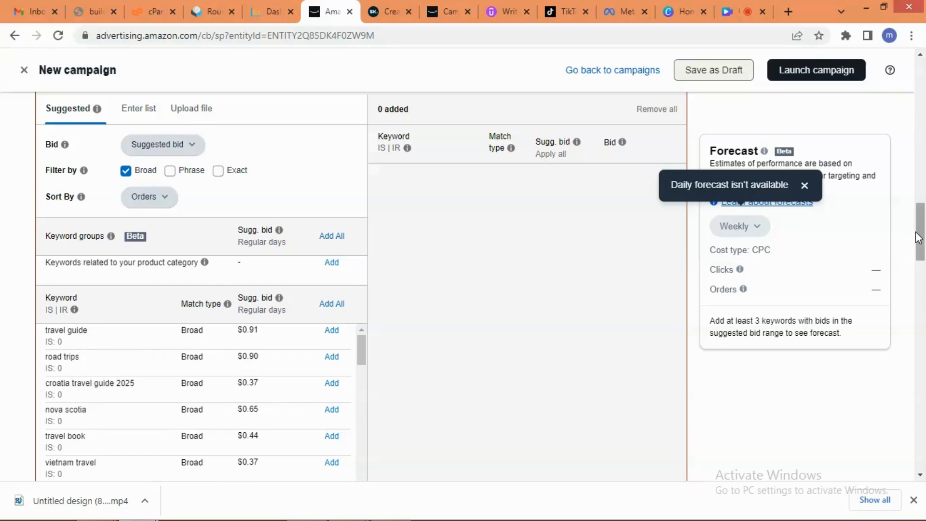
# Add the suggested Broad match keyword "travel guide" to the keyword targeting.
pyautogui.moveTo(919, 232); pyautogui.dragTo(919, 247)
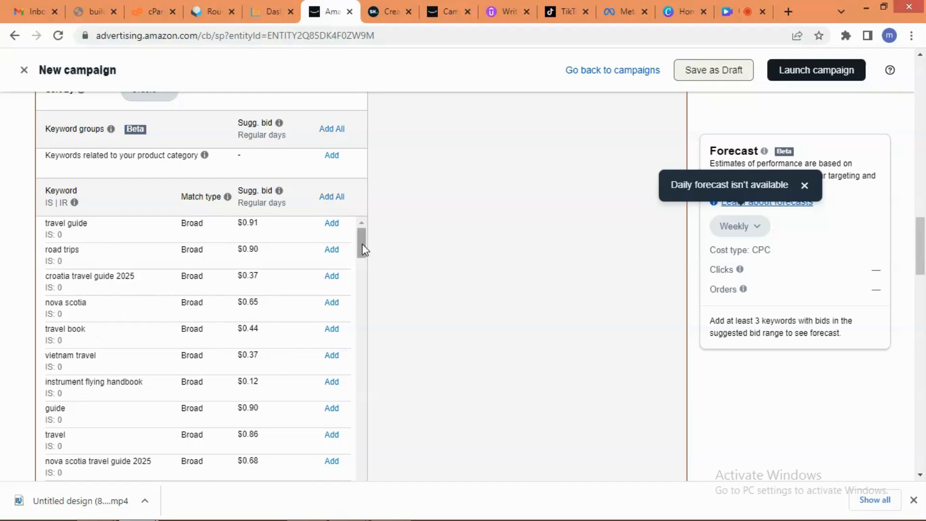
pyautogui.moveTo(362, 242)
pyautogui.mouseDown()
pyautogui.moveTo(355, 281)
pyautogui.moveTo(370, 226)
pyautogui.mouseUp()
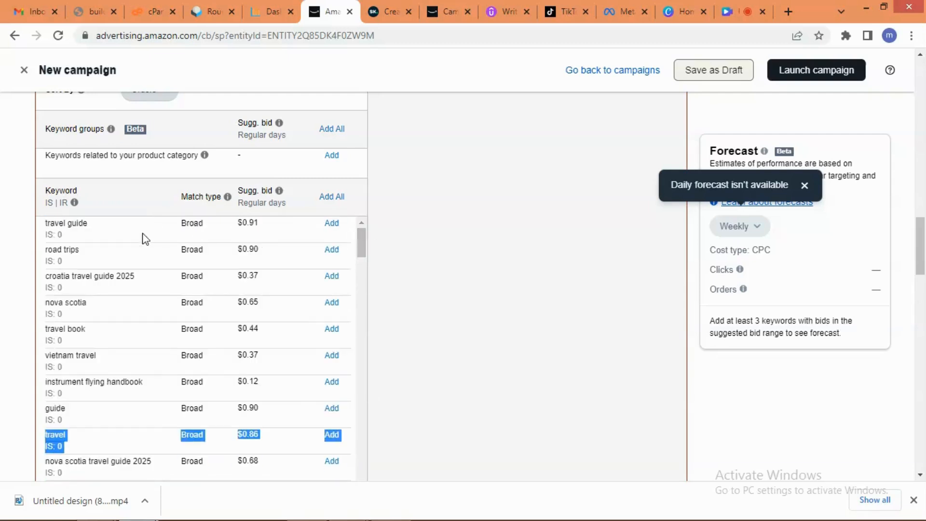
pyautogui.click(419, 324)
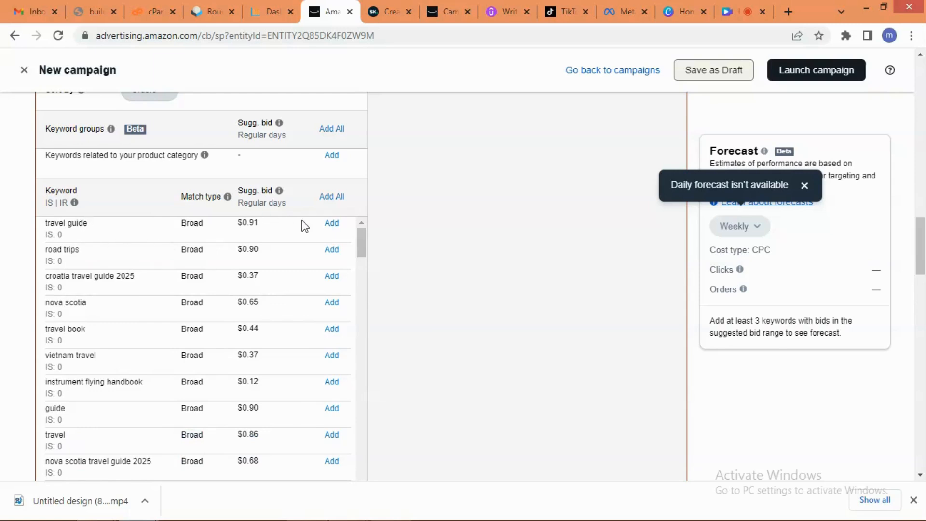
pyautogui.click(332, 227)
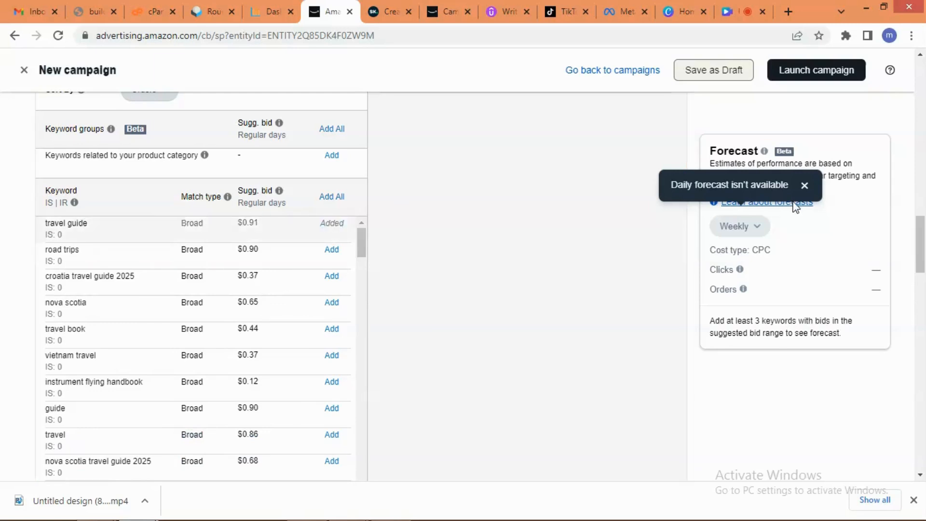
pyautogui.scroll(2, 680, 241)
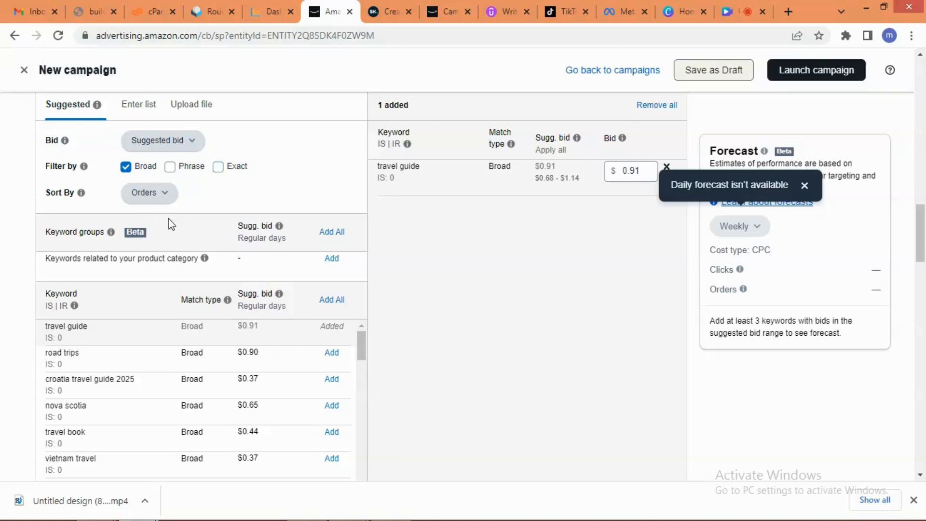
pyautogui.click(140, 107)
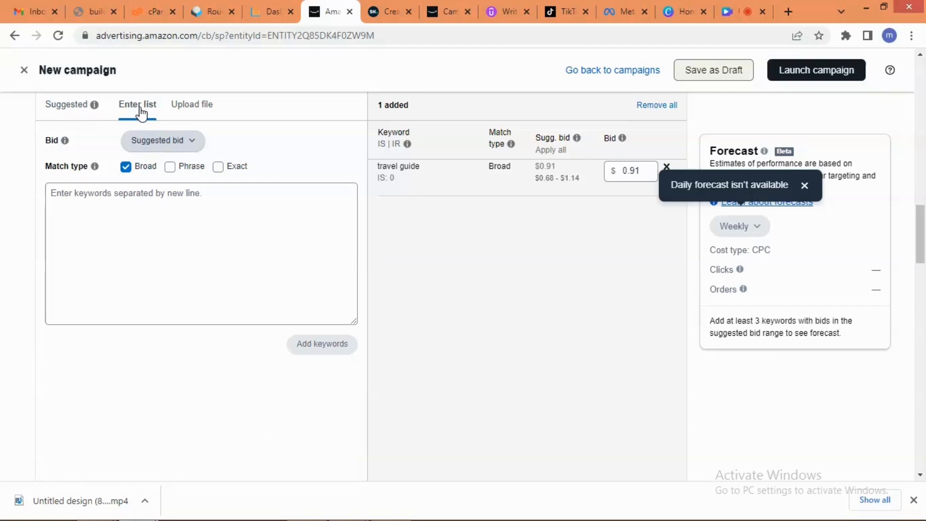
pyautogui.click(87, 200)
pyautogui.write('BVHVCVG')
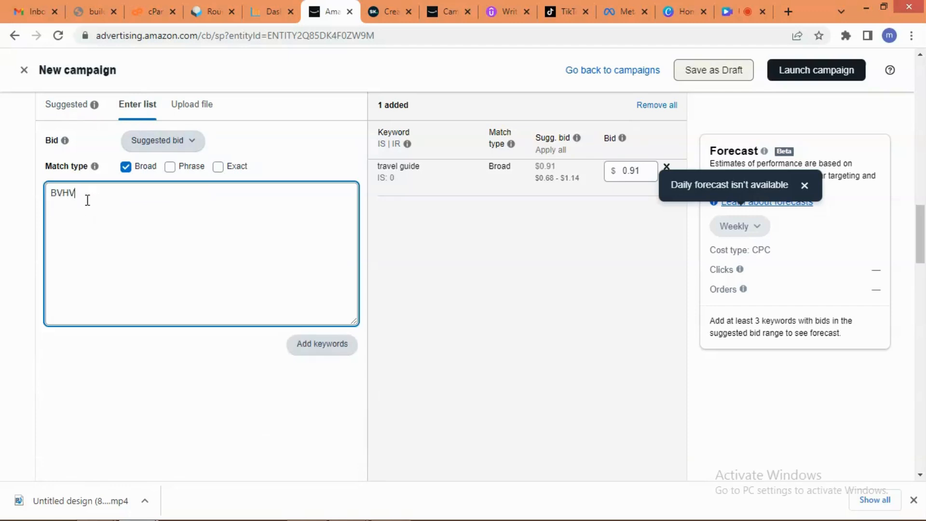
pyautogui.press('BackSpace')
pyautogui.press('BackSpace')
pyautogui.press('BackSpace')
pyautogui.press('BackSpace')
pyautogui.press('BackSpace')
pyautogui.press('BackSpace')
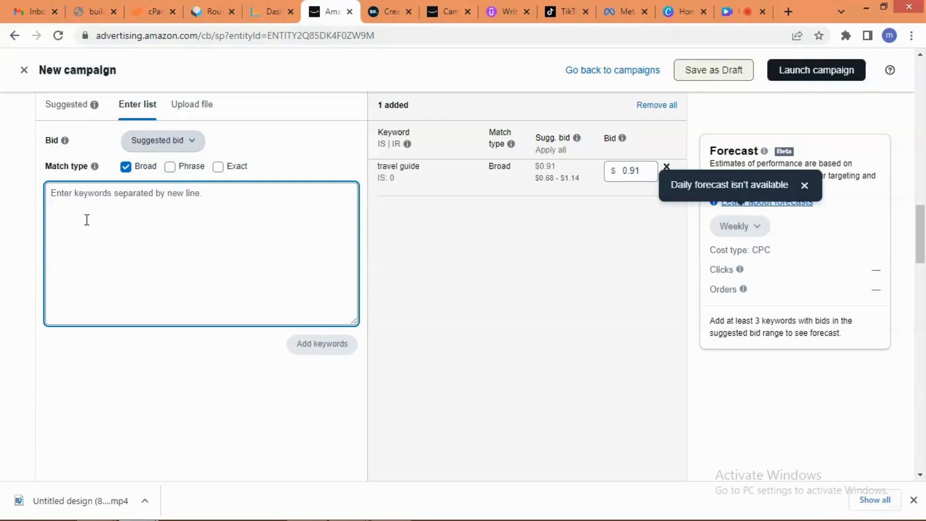
pyautogui.click(200, 107)
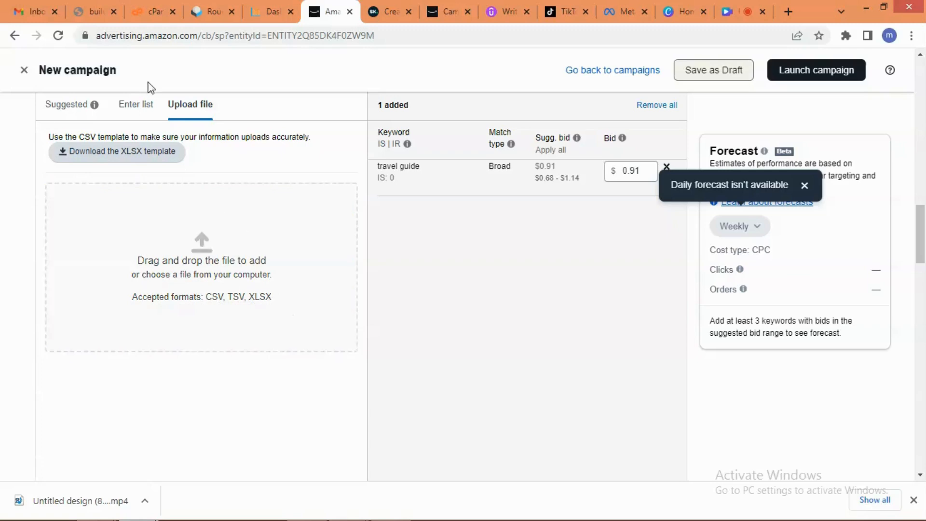
# Enter "ADVENTURE REAVEL" as a custom Broad match keyword and add it with an alternate bid of $0.20.
pyautogui.click(128, 112)
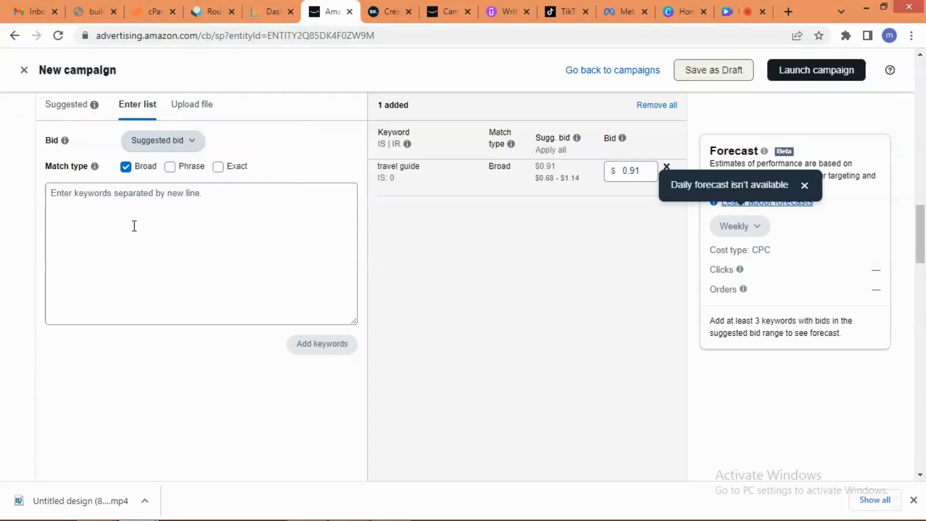
pyautogui.click(164, 222)
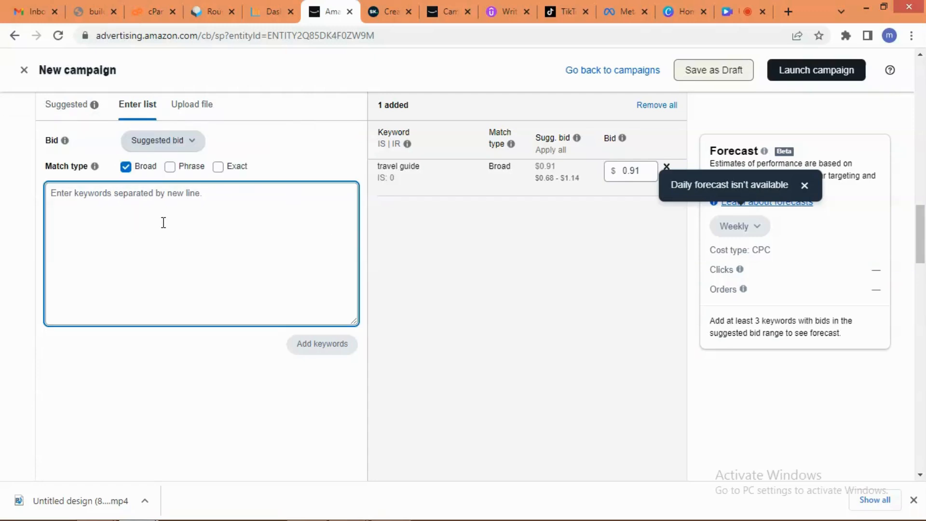
pyautogui.write('ADVE')
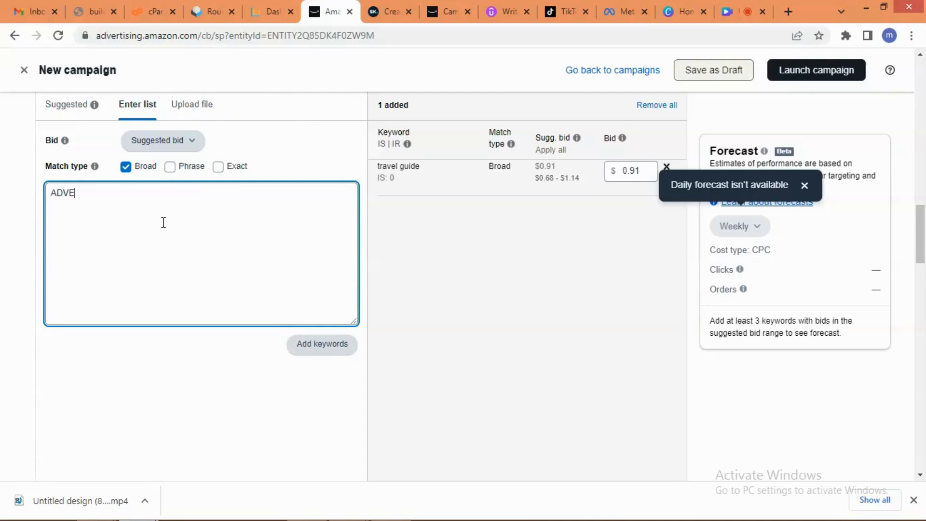
pyautogui.write('NTURE REAVEL')
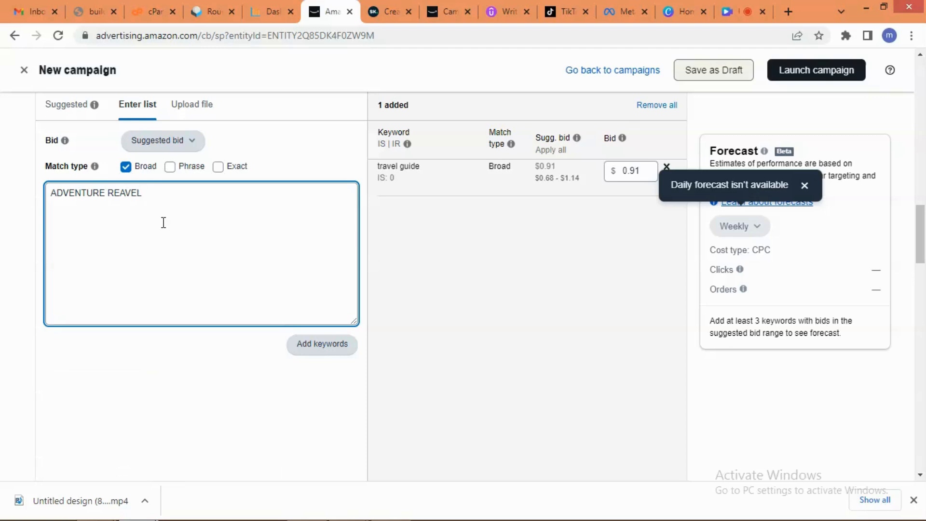
pyautogui.click(322, 344)
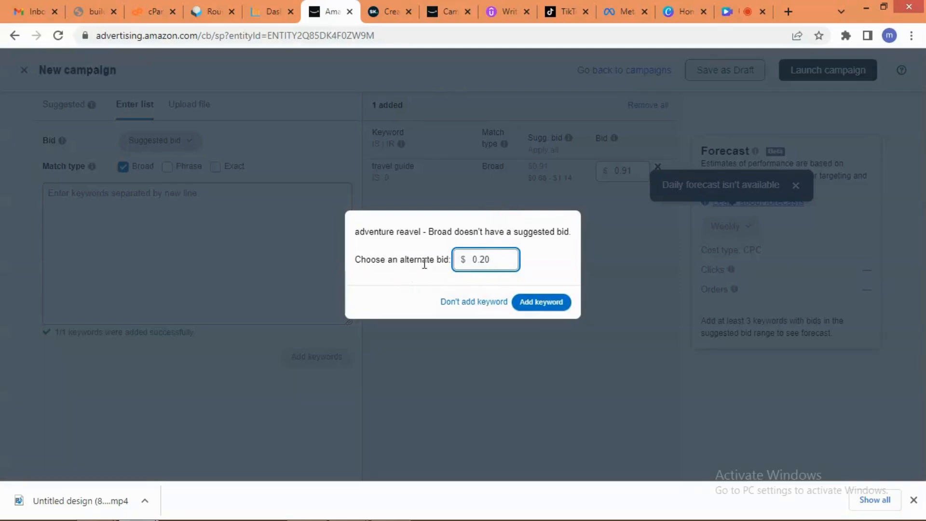
pyautogui.click(549, 304)
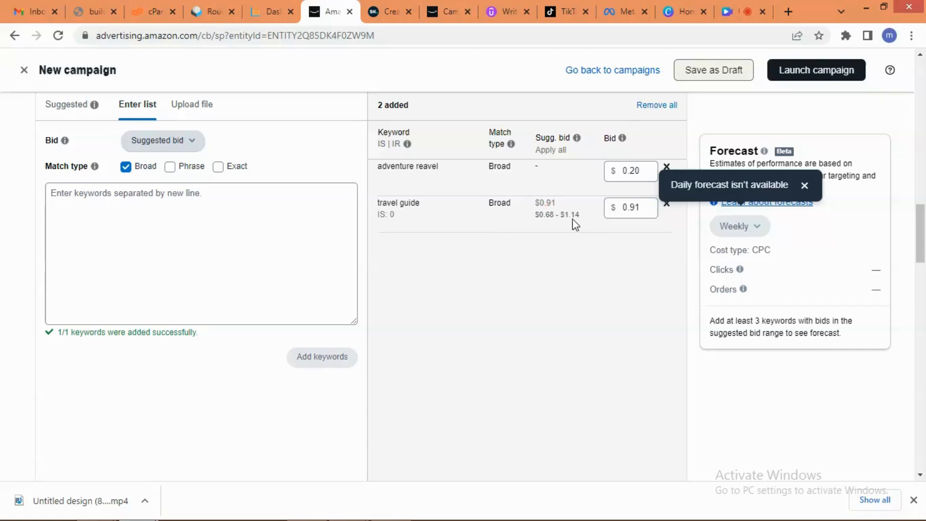
# Set the bid for the Broad match keyword "travel guide" to $0.20 and save it.
pyautogui.click(644, 210)
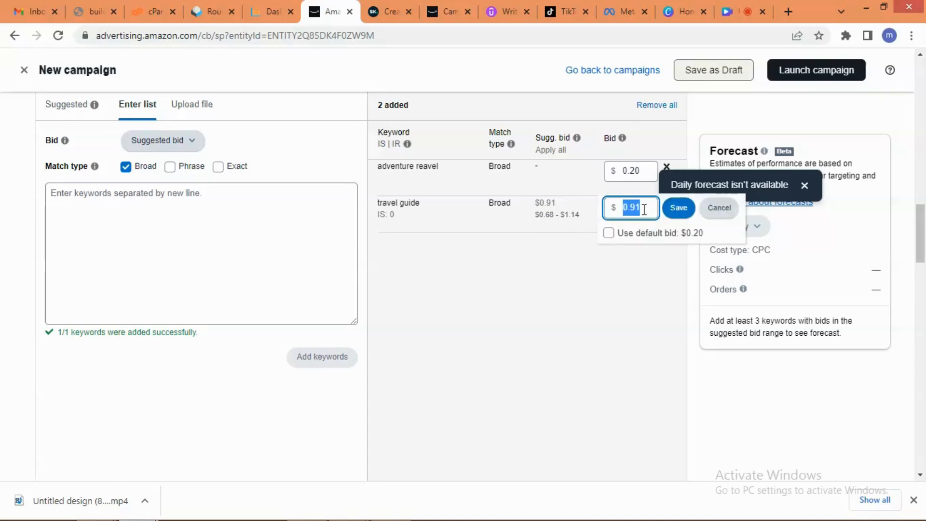
pyautogui.write('0')
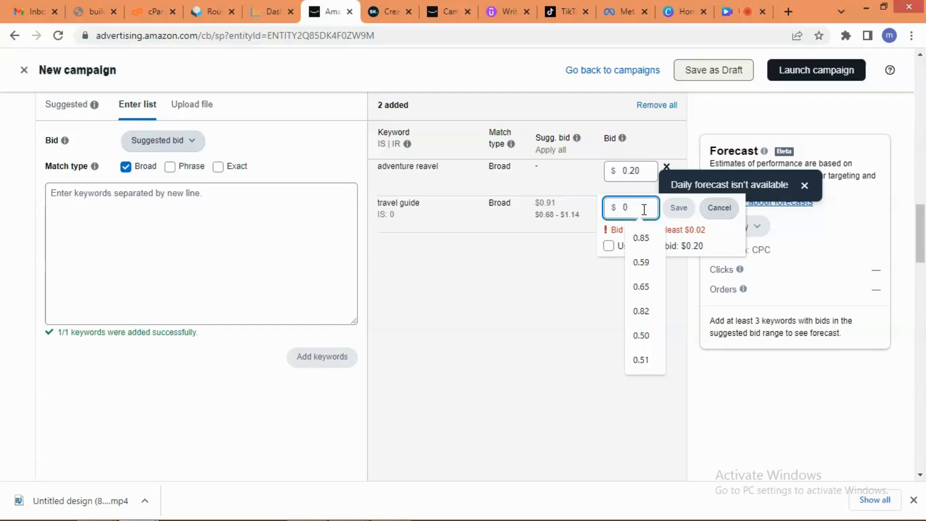
pyautogui.write('.20')
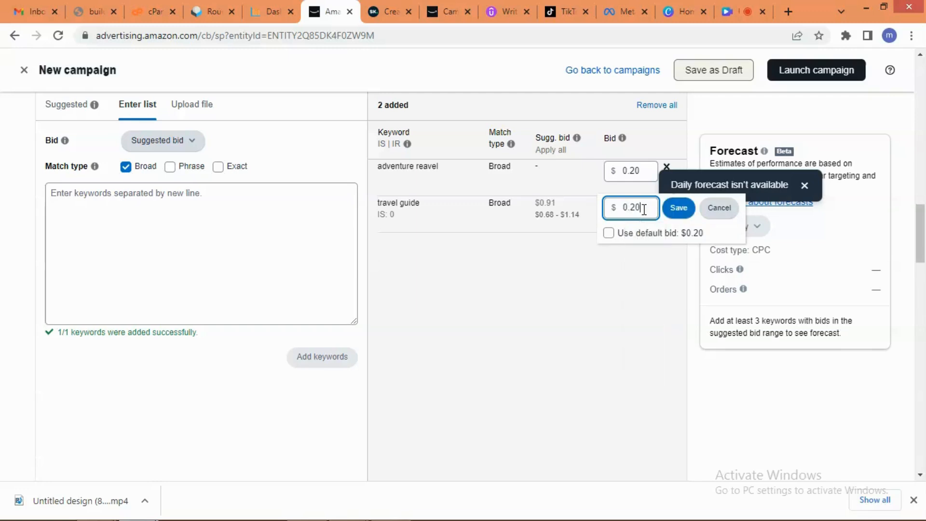
pyautogui.click(684, 212)
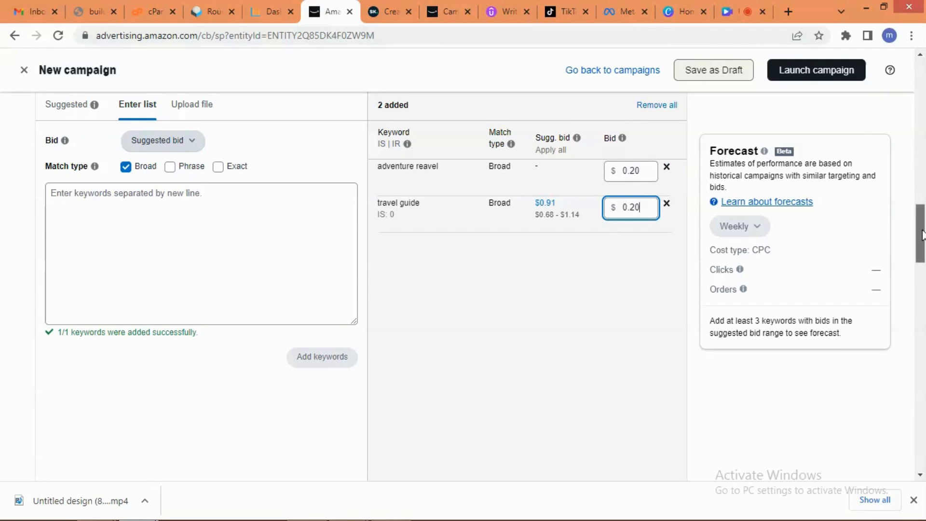
# Set the campaign bidding strategy to Fixed bids and apply the suggested daily budget of $350.00.
pyautogui.moveTo(921, 232); pyautogui.dragTo(923, 319)
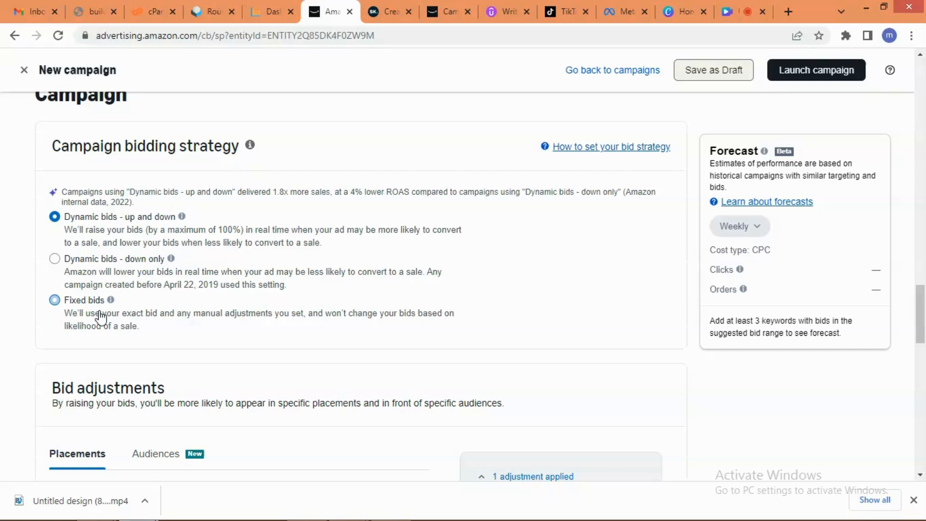
pyautogui.click(56, 301)
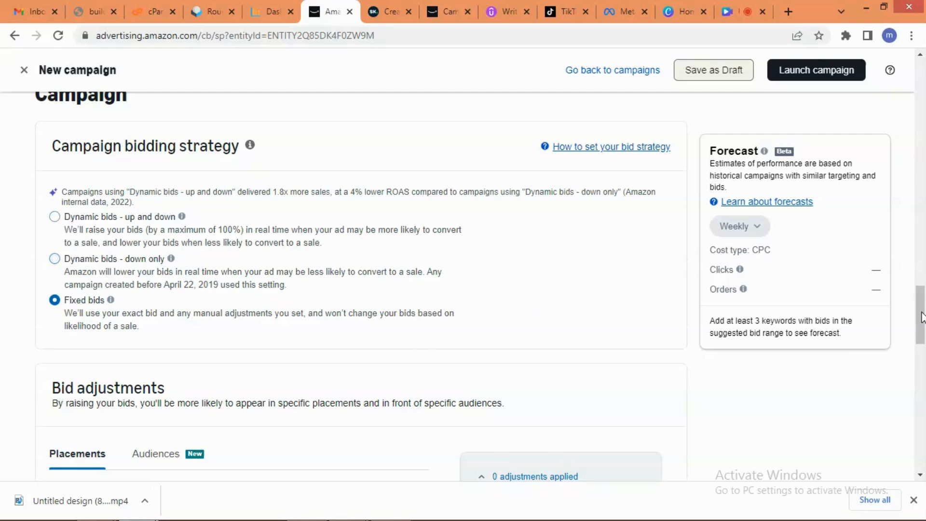
pyautogui.moveTo(922, 317); pyautogui.dragTo(923, 358)
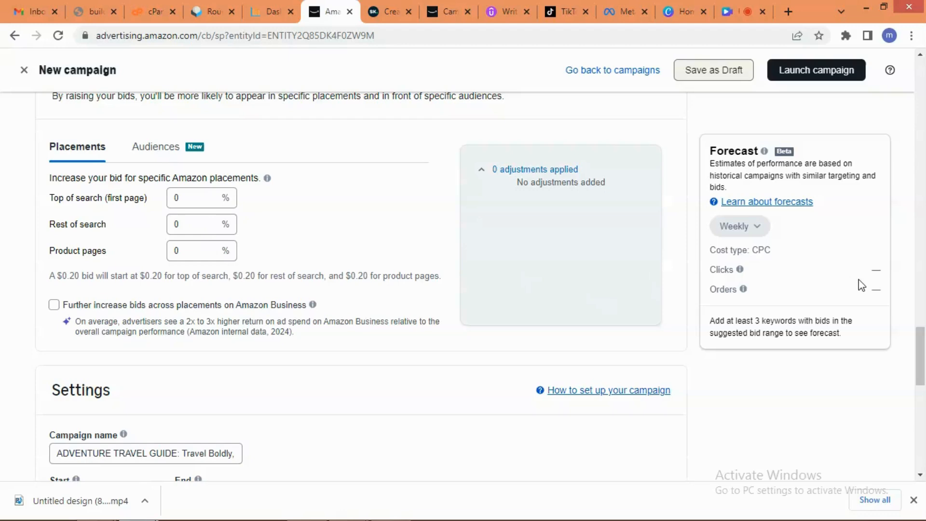
pyautogui.moveTo(923, 350); pyautogui.dragTo(901, 385)
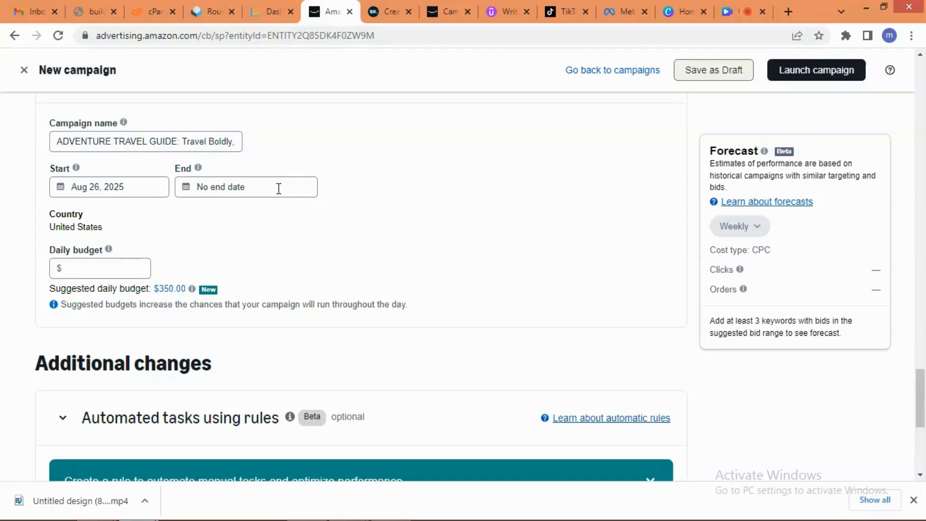
pyautogui.click(74, 266)
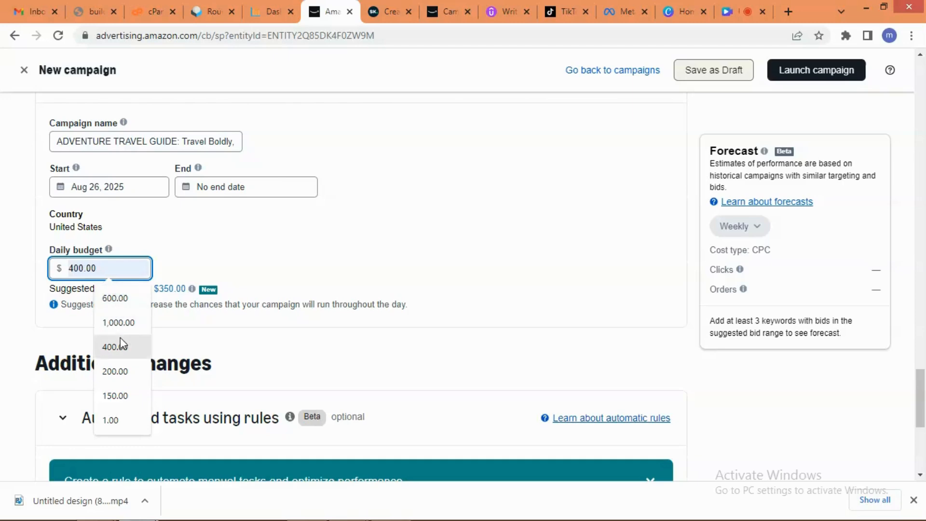
pyautogui.click(168, 291)
pyautogui.click(168, 291)
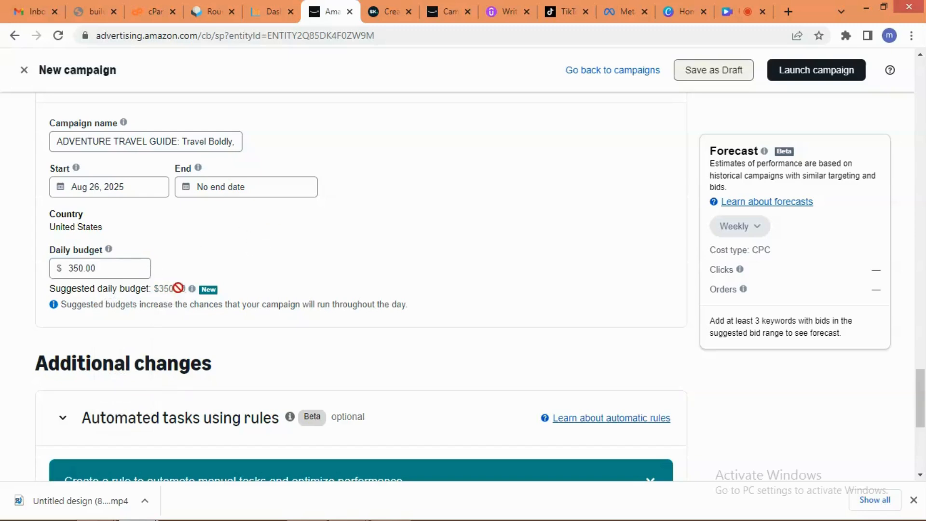
pyautogui.click(111, 268)
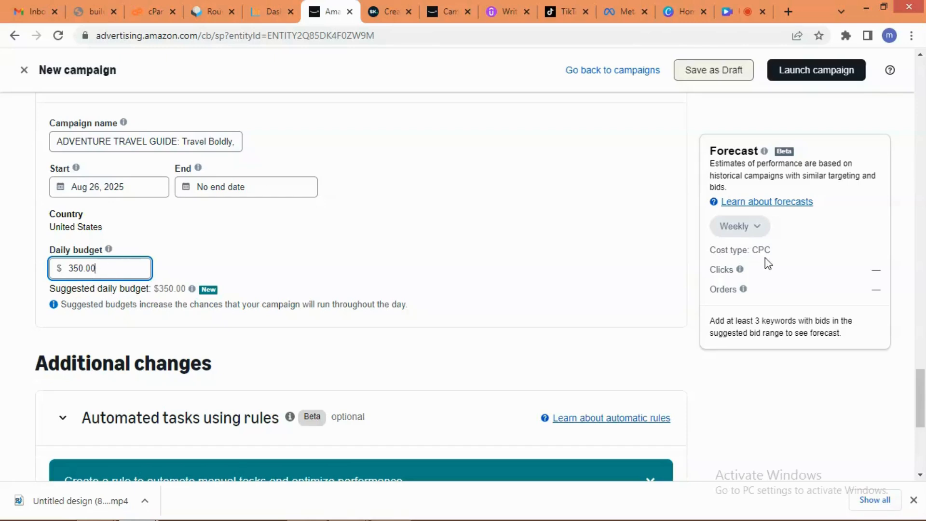
# Switch the keyword match type from Broad to Phrase and remove the "adventure reavel" and "travel guide" keywords.
pyautogui.moveTo(922, 389); pyautogui.dragTo(923, 303)
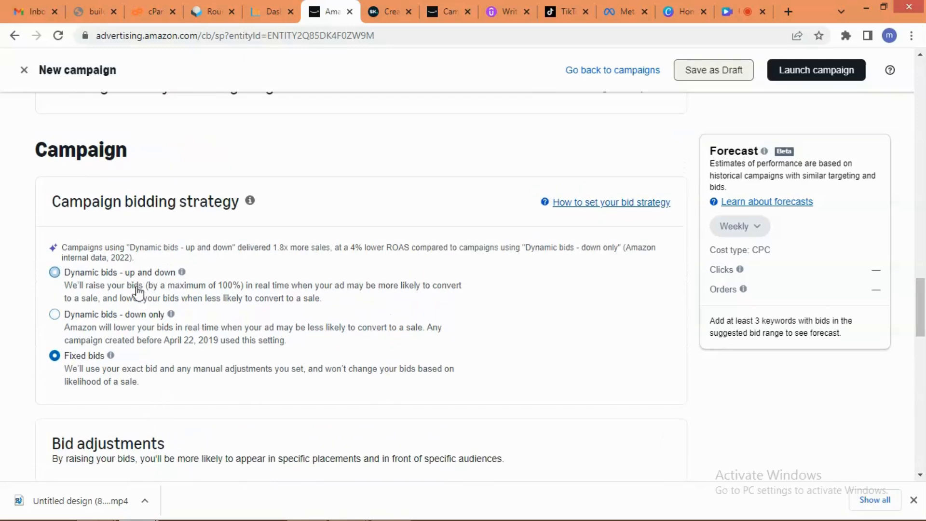
pyautogui.moveTo(923, 307); pyautogui.dragTo(924, 206)
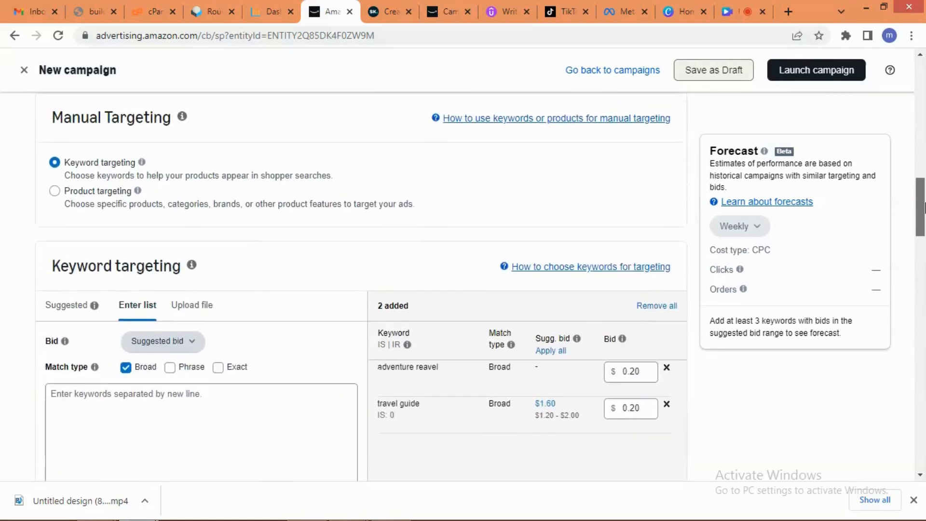
pyautogui.scroll(-1, 924, 208)
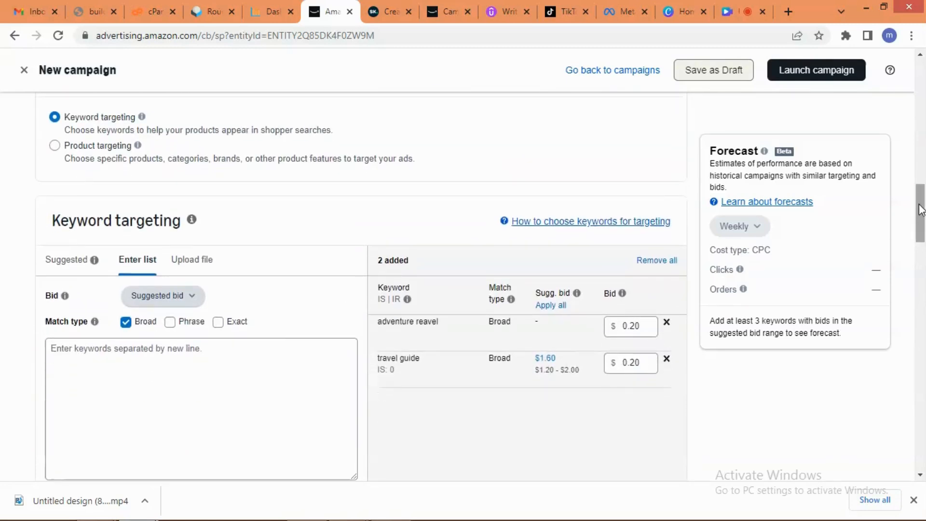
pyautogui.moveTo(921, 208); pyautogui.dragTo(925, 432)
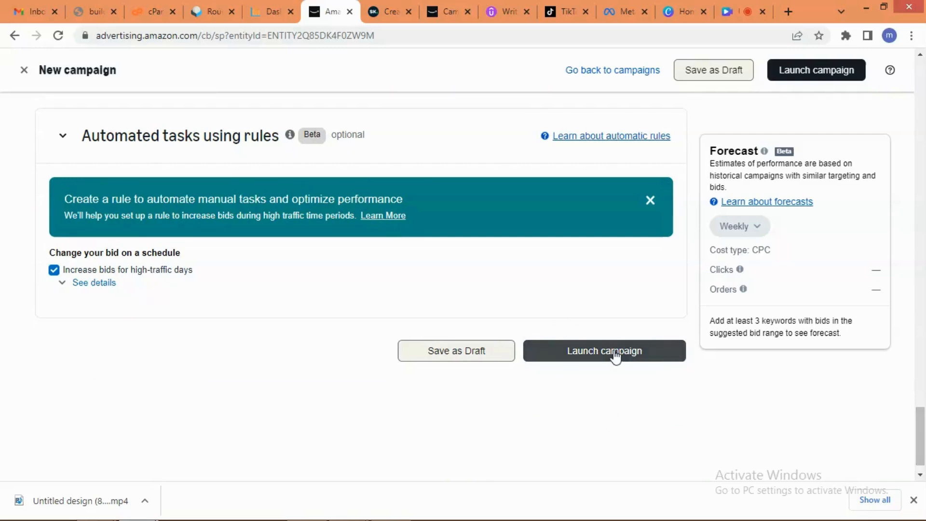
pyautogui.moveTo(924, 438); pyautogui.dragTo(925, 217)
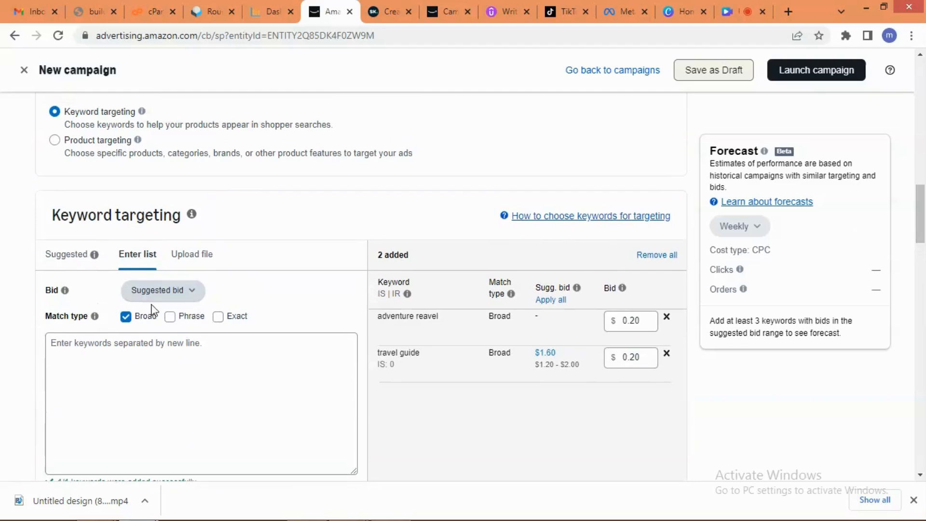
pyautogui.click(172, 318)
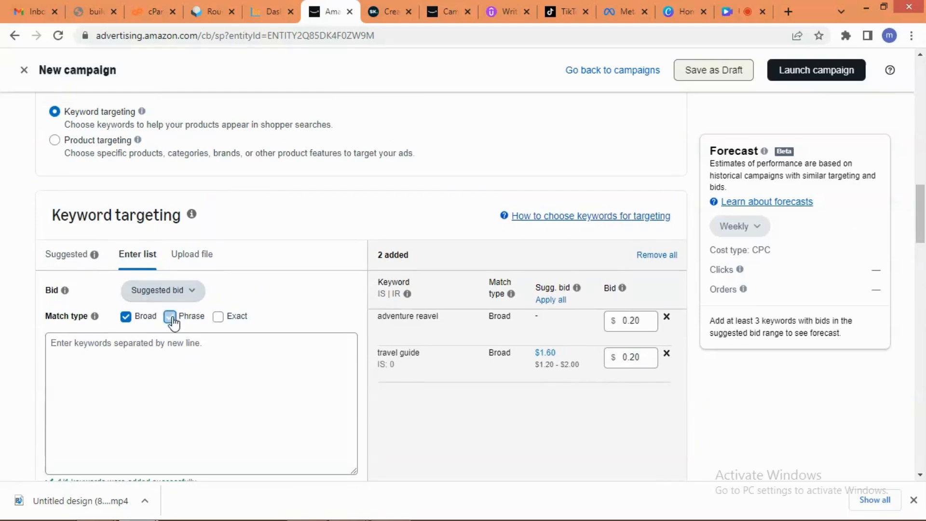
pyautogui.click(126, 318)
pyautogui.click(667, 341)
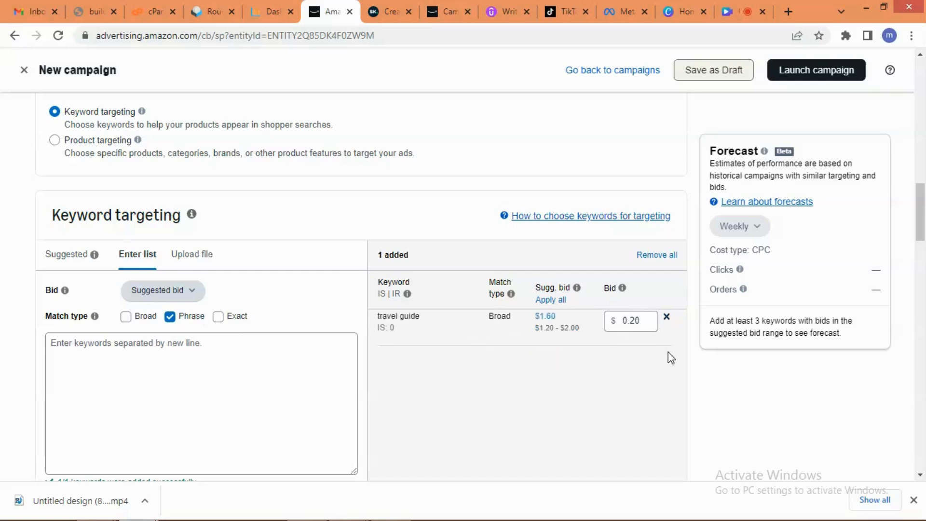
pyautogui.click(667, 321)
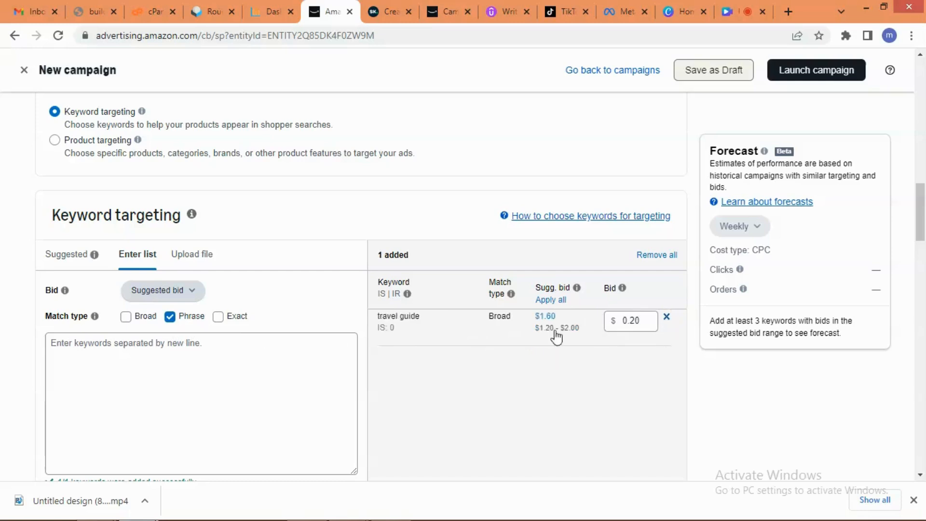
# Look through the suggested Phrase match keywords, including their suggested bids, and return to the custom keyword list.
pyautogui.click(74, 264)
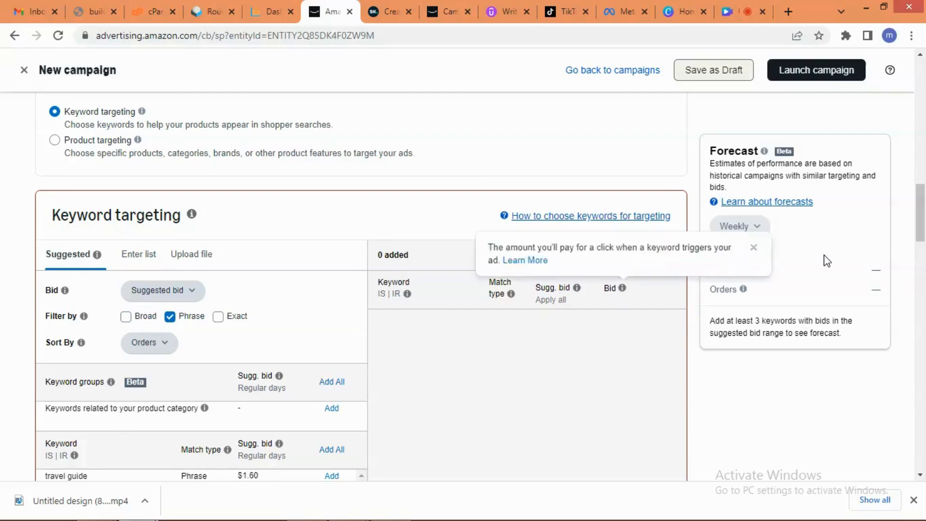
pyautogui.moveTo(923, 227); pyautogui.dragTo(922, 269)
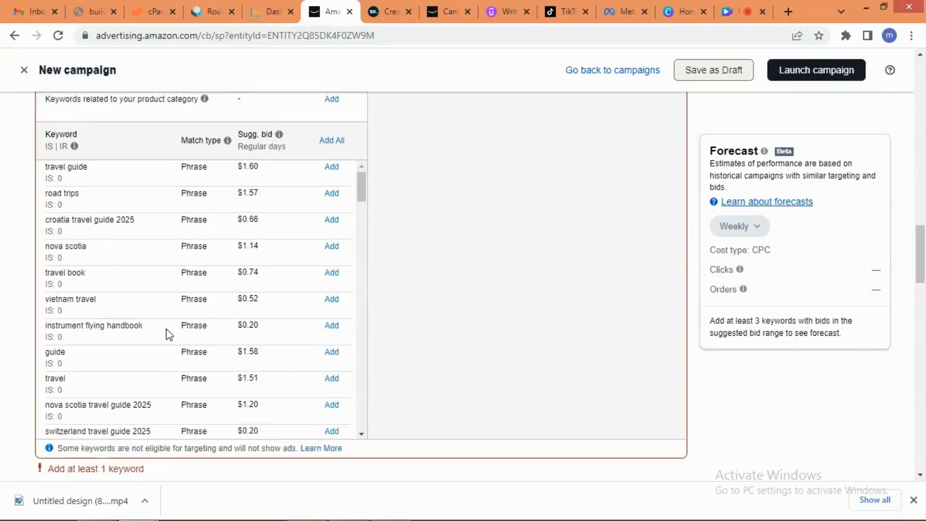
pyautogui.moveTo(924, 251); pyautogui.dragTo(924, 230)
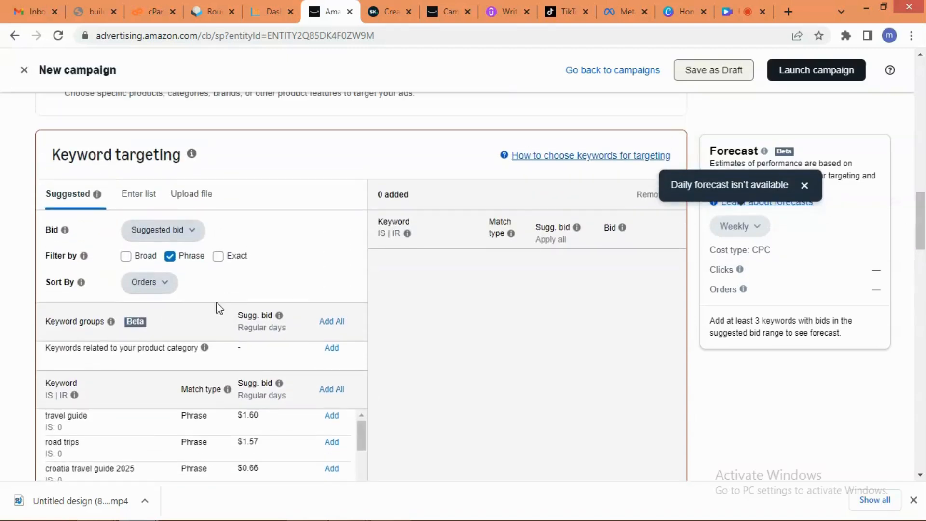
pyautogui.click(139, 195)
pyautogui.click(75, 315)
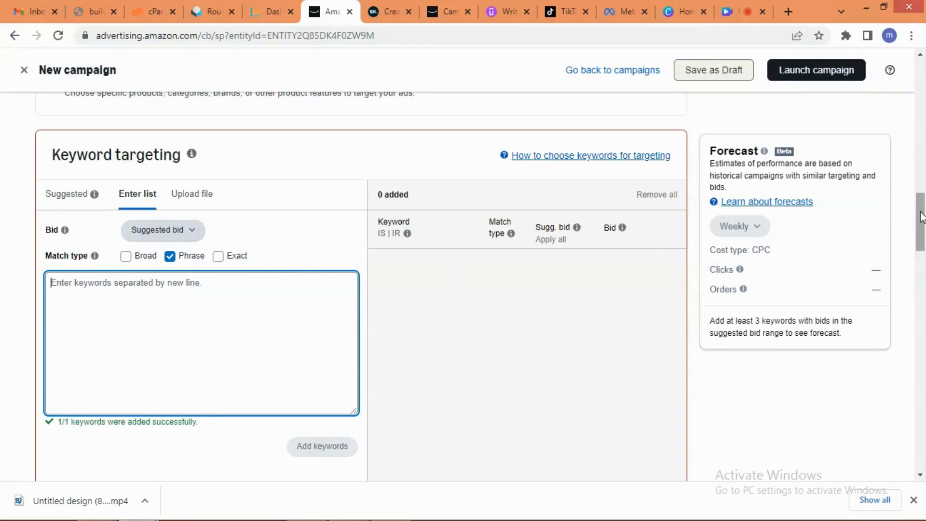
# Filter the suggested keywords to Exact match only and add the Exact match keyword "travel guide" at its suggested bid.
pyautogui.scroll(-1, 920, 220)
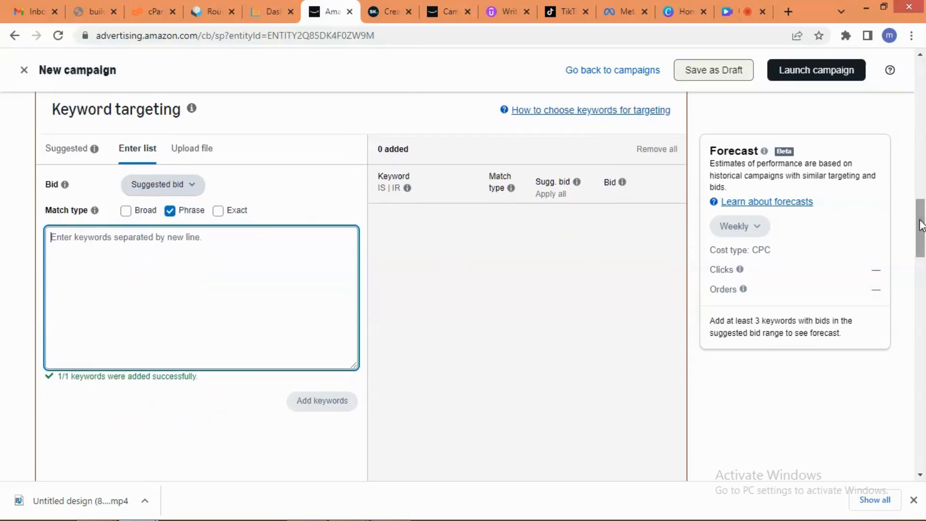
pyautogui.click(217, 216)
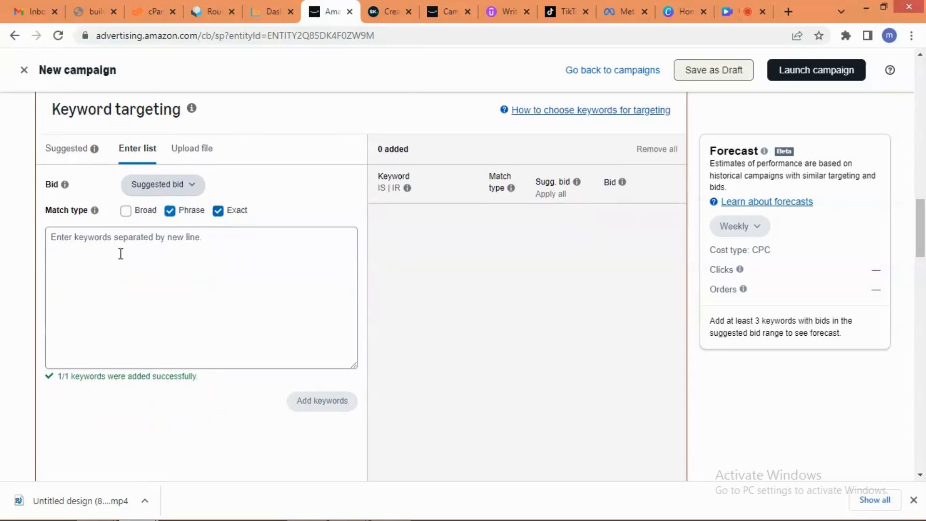
pyautogui.click(121, 255)
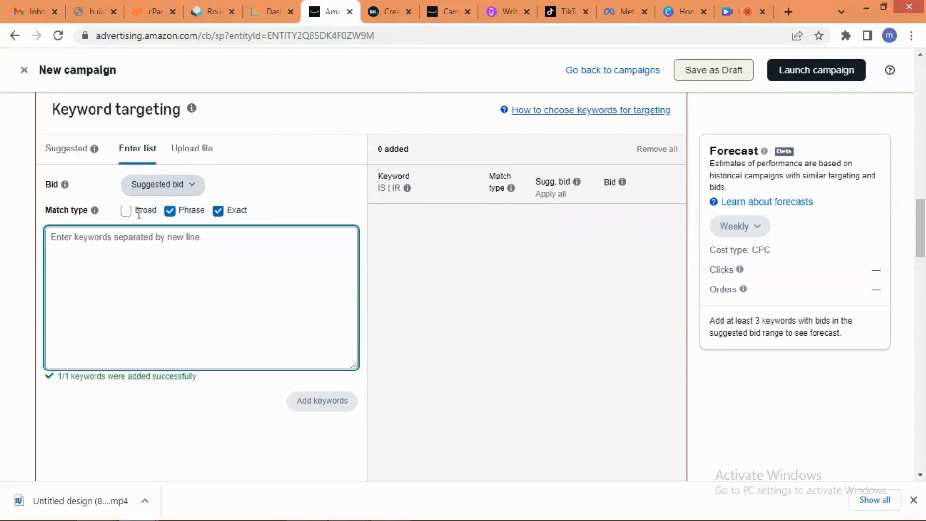
pyautogui.click(68, 149)
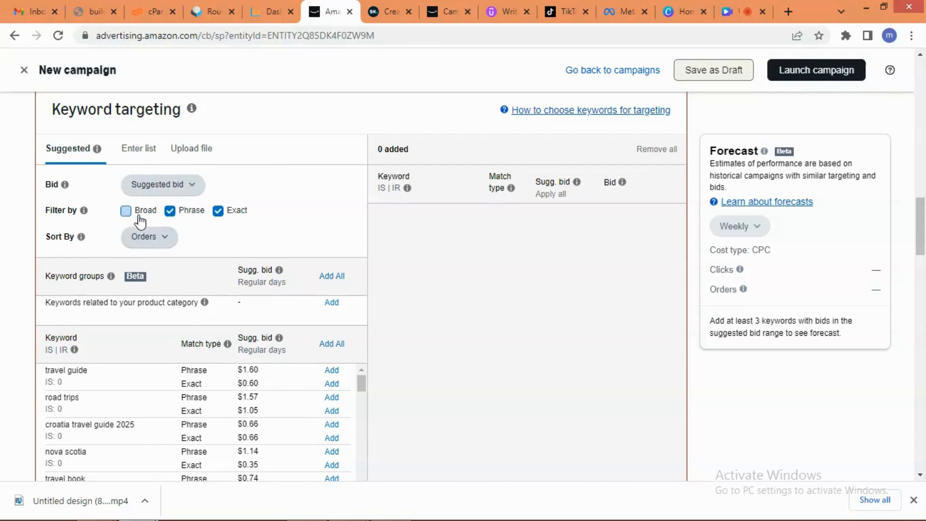
pyautogui.click(170, 211)
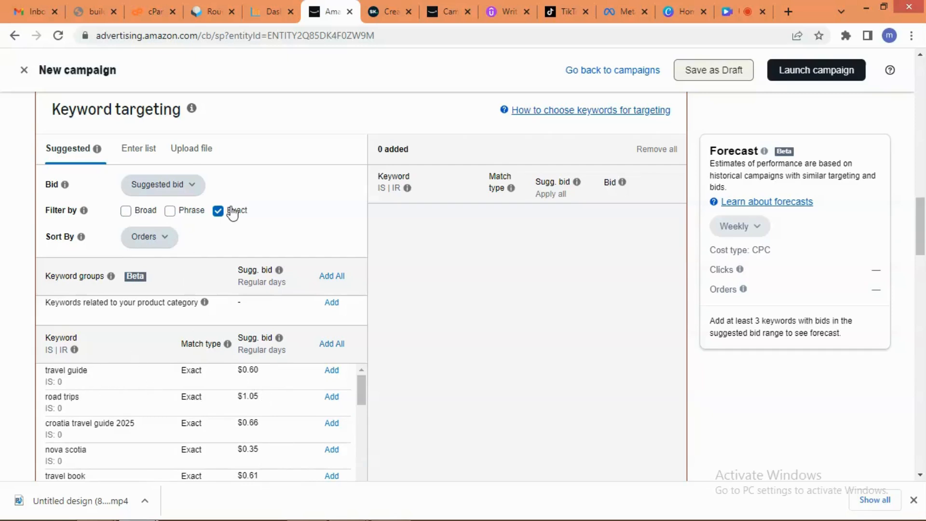
pyautogui.click(332, 372)
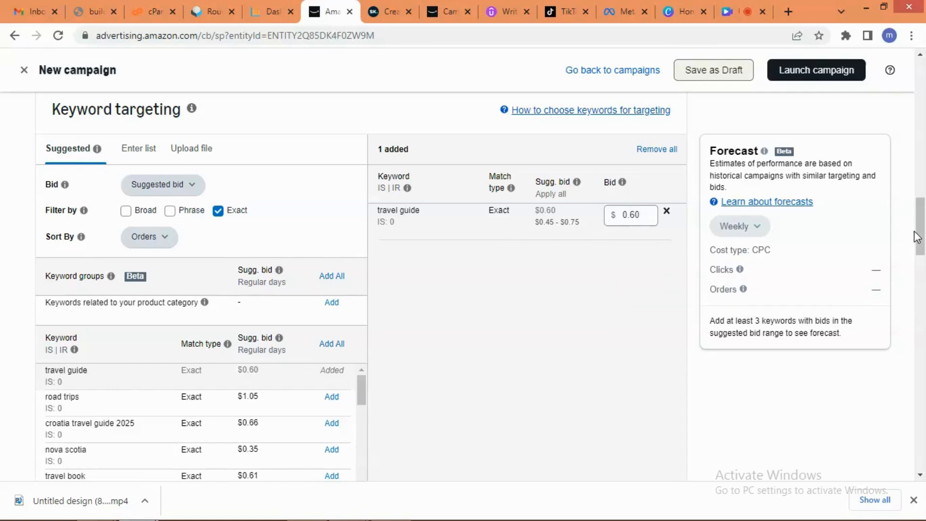
pyautogui.moveTo(921, 236); pyautogui.dragTo(922, 228)
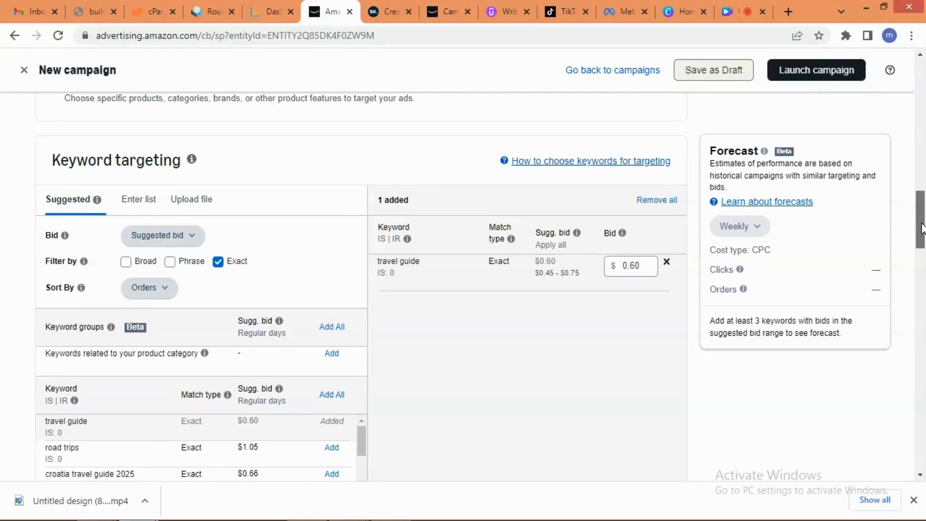
pyautogui.moveTo(922, 228); pyautogui.dragTo(905, 93)
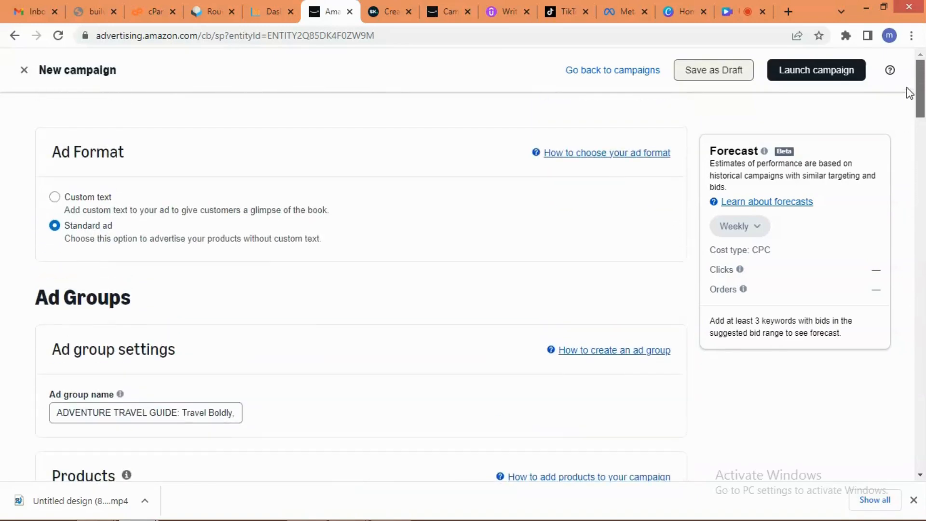